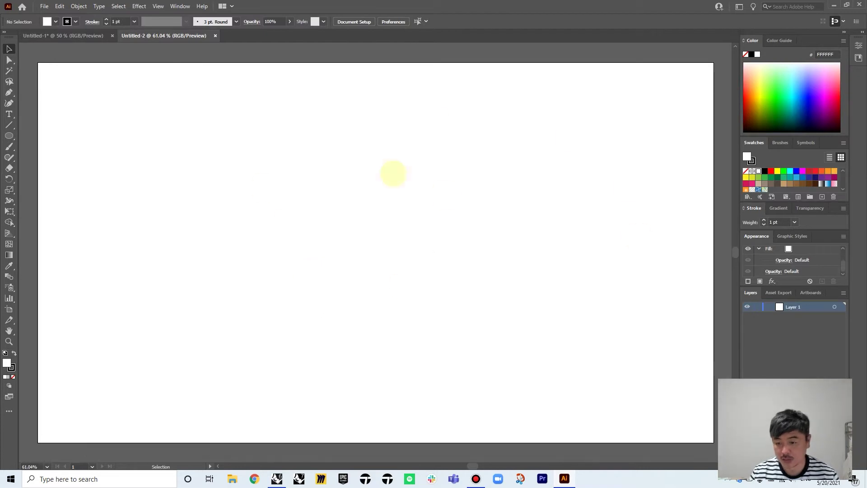
Switch to the Untitled-1 document and hide Layer 3.
left_click(64, 35)
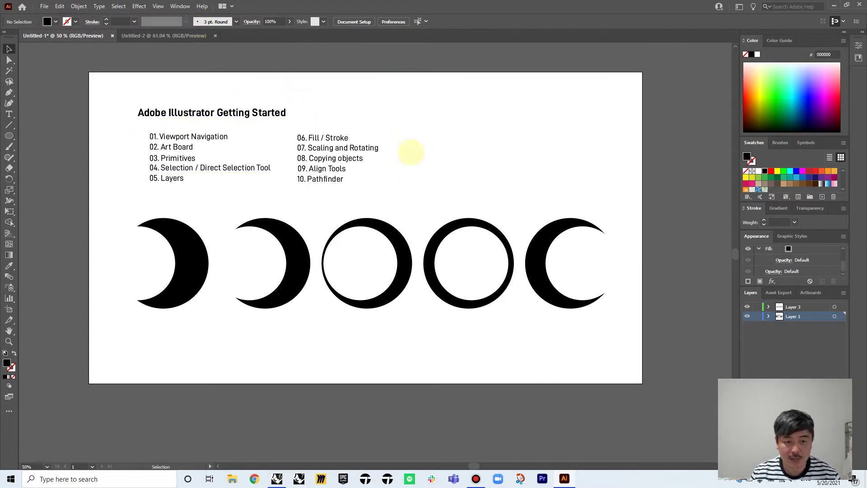
left_click(747, 306)
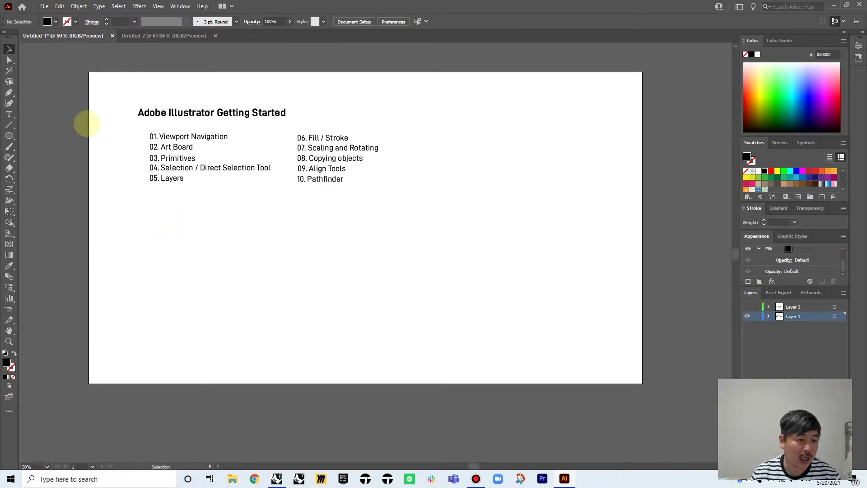
Draw four separate black circles of different sizes with the Ellipse tool, one about 344 px and the smallest about 187 px across.
left_click(9, 135)
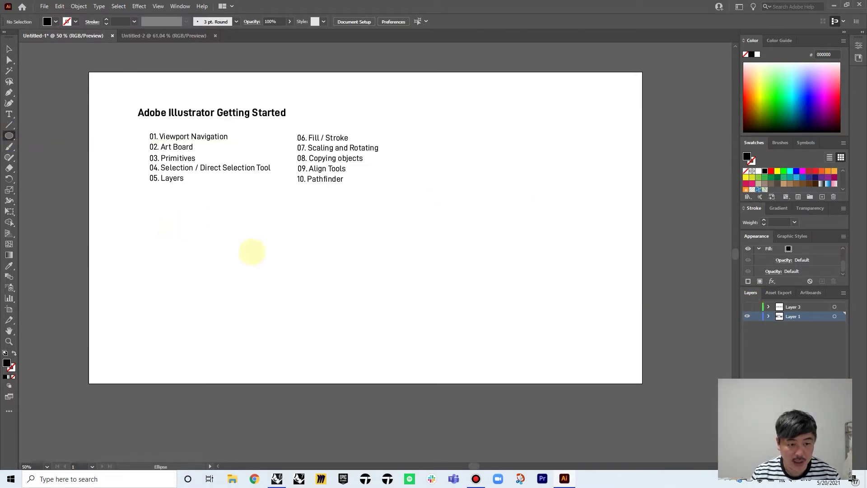
mouse_move(195, 206)
left_mouse_down()
mouse_move(350, 359)
mouse_move(343, 354)
left_mouse_up()
left_click_drag(430, 149, 529, 249)
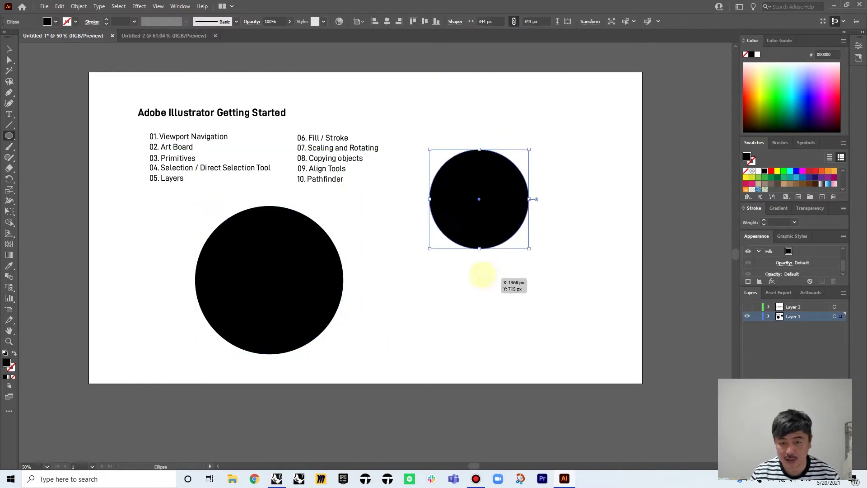
left_click_drag(481, 275, 613, 405)
left_click_drag(378, 260, 433, 313)
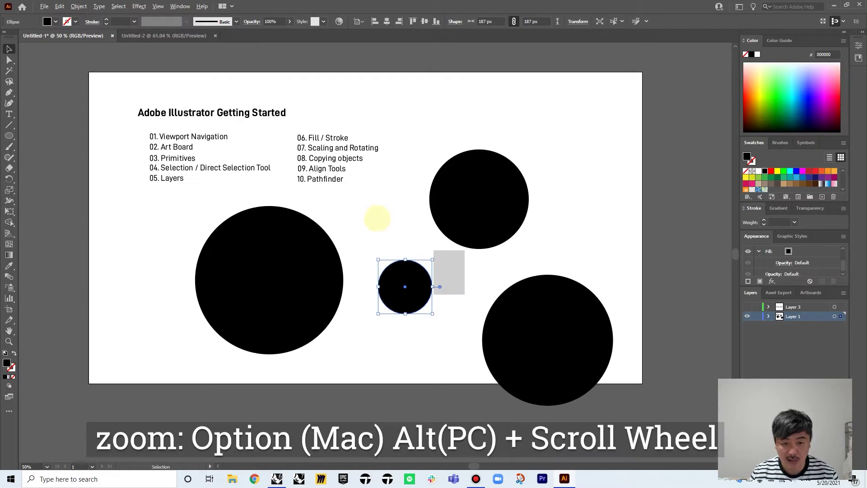
Zoom in and out repeatedly around the circles to examine them at different magnifications.
scroll(384, 207, "up", 3)
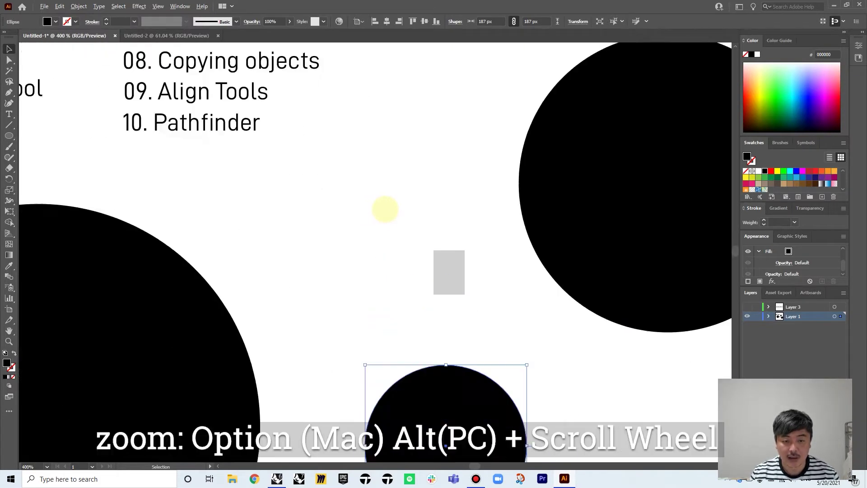
scroll(385, 210, "down", 6)
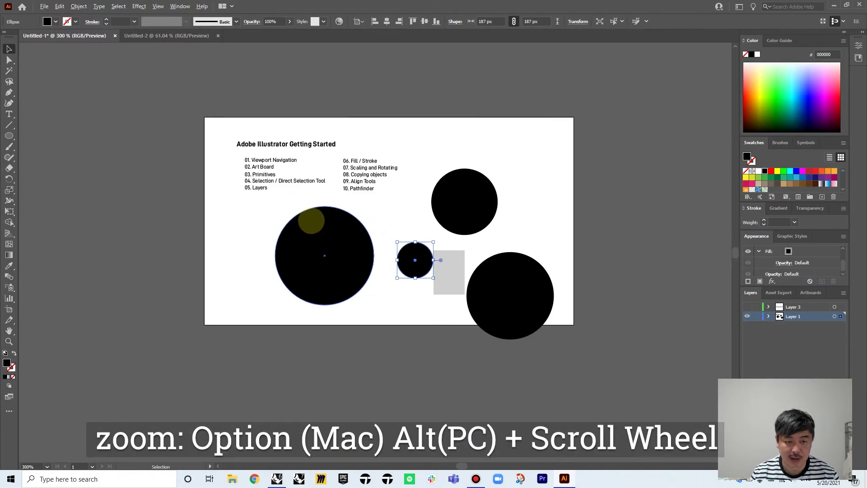
scroll(479, 206, "up", 4)
scroll(461, 208, "down", 2)
scroll(460, 207, "down", 2)
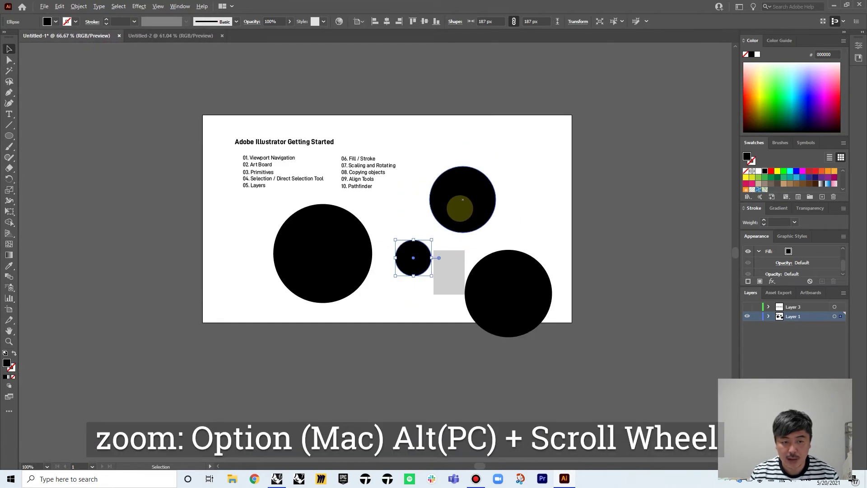
scroll(402, 207, "up", 3)
scroll(407, 210, "down", 1)
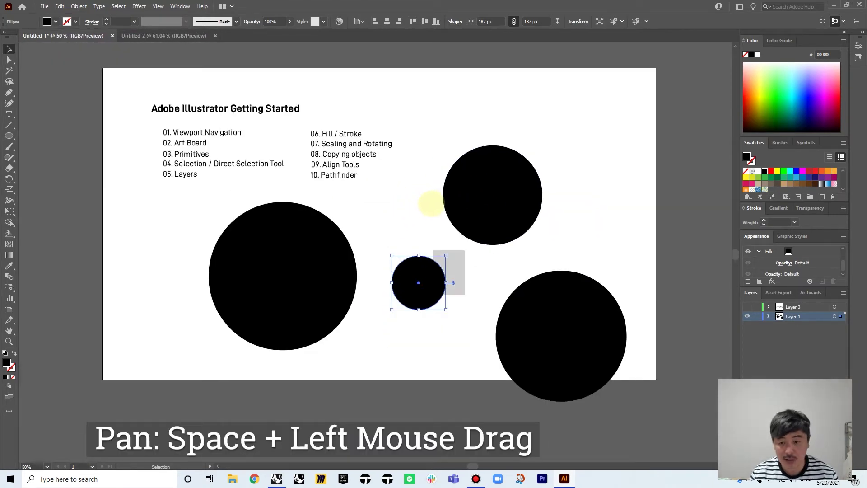
Pan and zoom across the artboard to examine the circles and the topic list.
left_click_drag(386, 230, 352, 266)
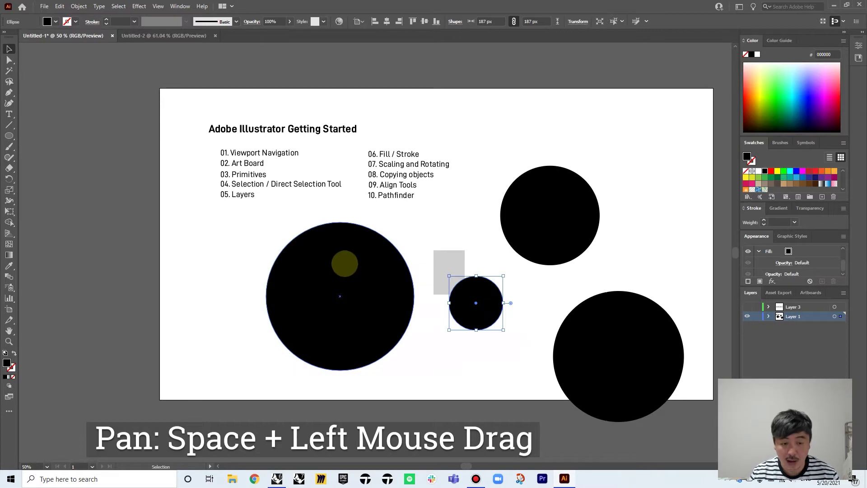
scroll(354, 258, "up", 5)
scroll(354, 257, "down", 4)
scroll(586, 200, "down", 1)
scroll(591, 203, "up", 4)
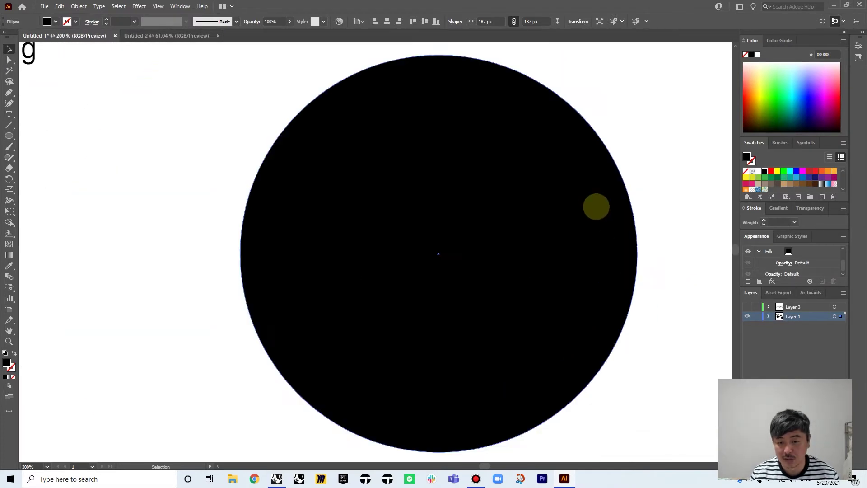
scroll(592, 207, "down", 4)
left_click_drag(479, 219, 540, 235)
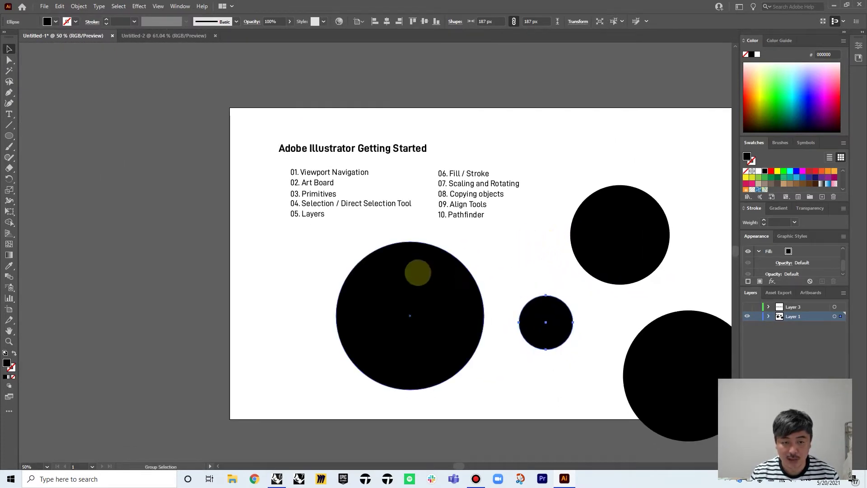
left_click_drag(431, 247, 327, 208)
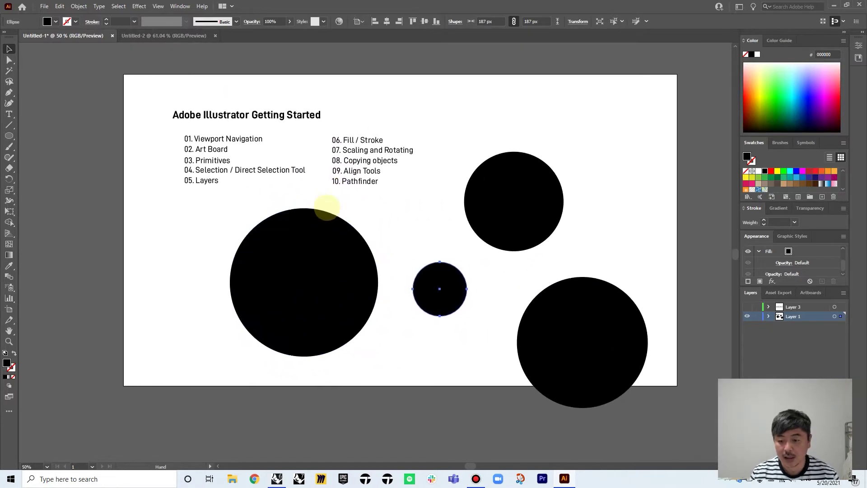
scroll(304, 198, "up", 2)
scroll(309, 195, "down", 2)
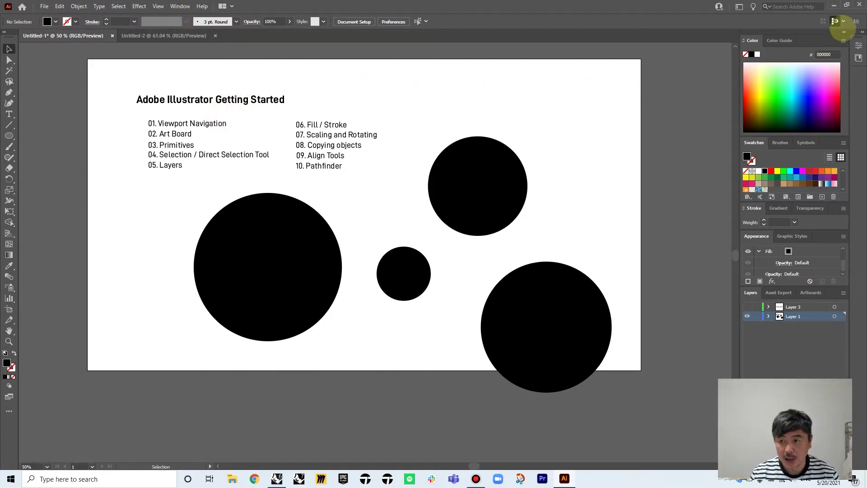
Apply the Essentials Classic workspace and expand the collapsed panel dock.
left_click(844, 32)
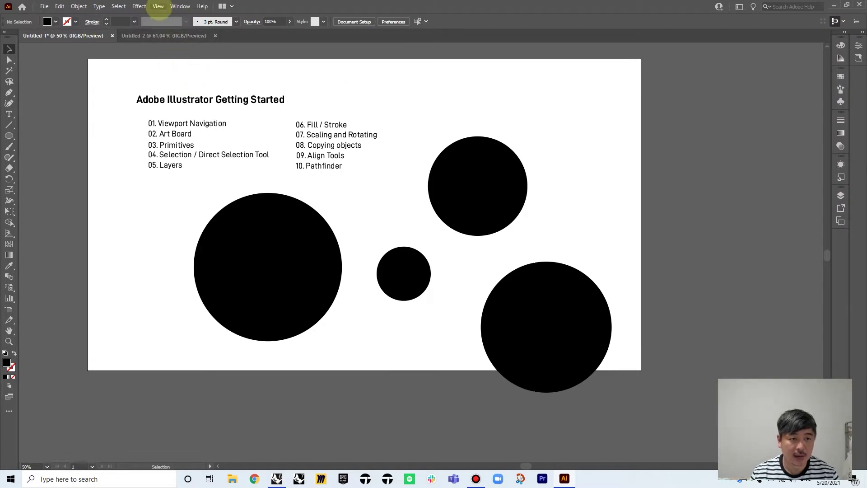
left_click(158, 6)
mouse_move(179, 7)
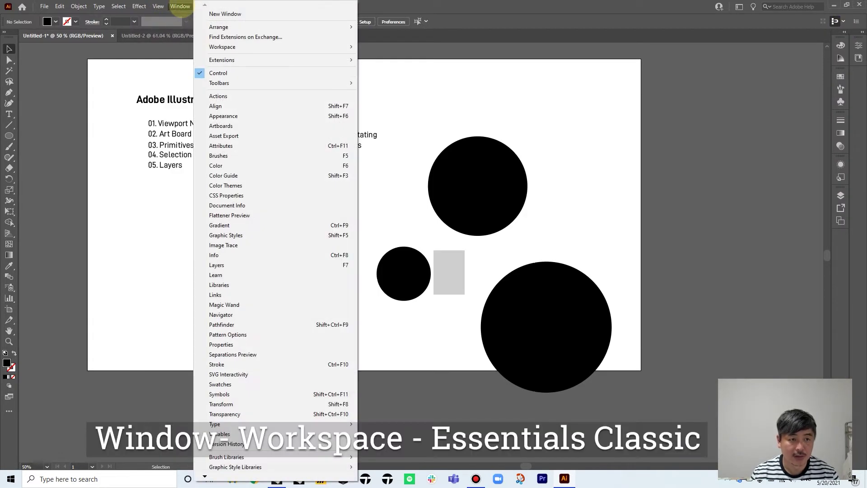
mouse_move(249, 47)
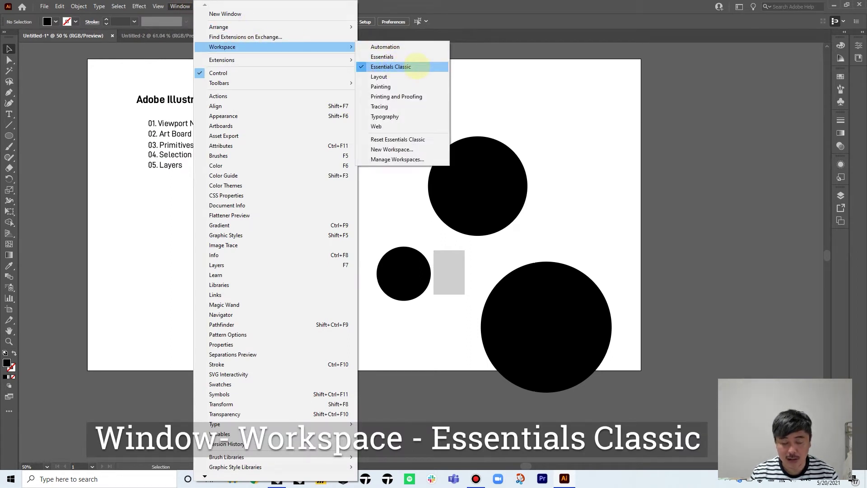
left_click(416, 67)
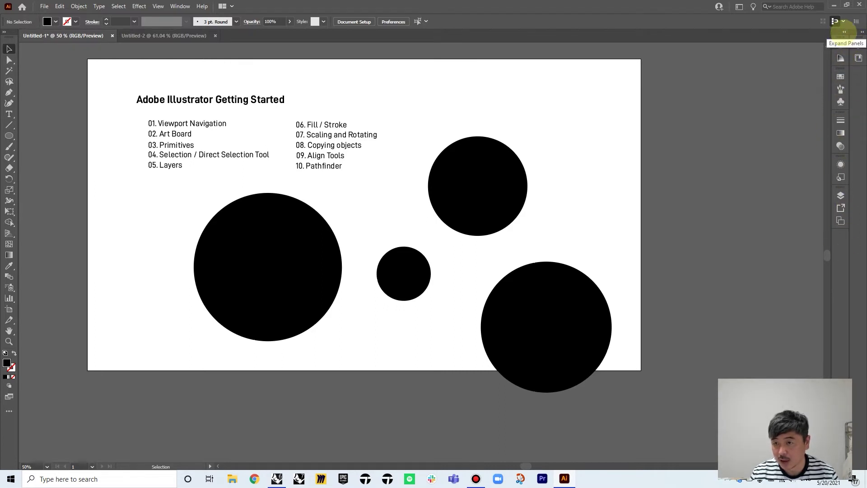
left_click(843, 32)
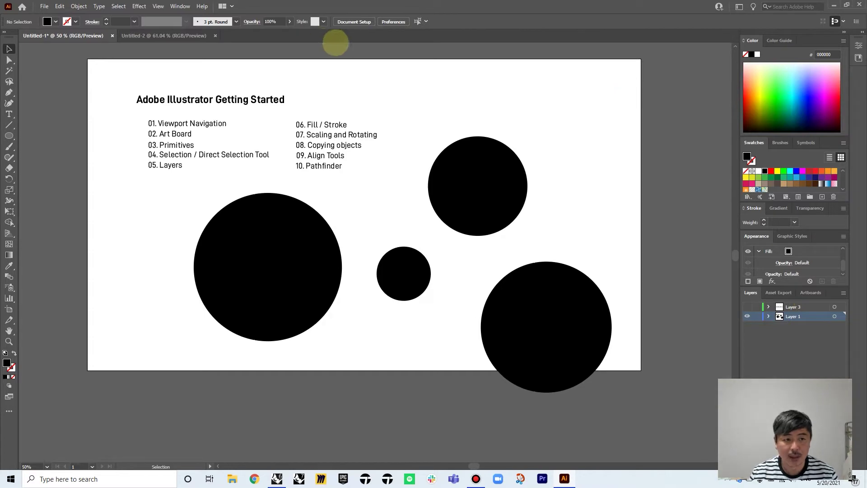
left_click(180, 6)
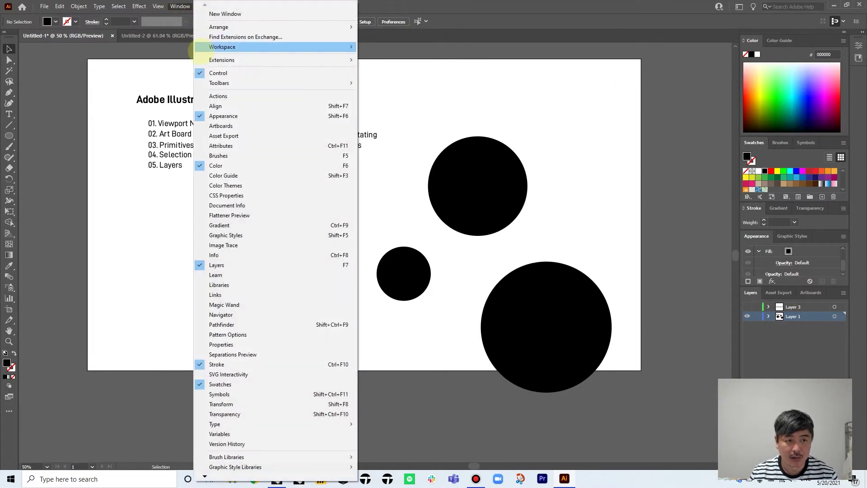
mouse_move(316, 47)
left_click(692, 116)
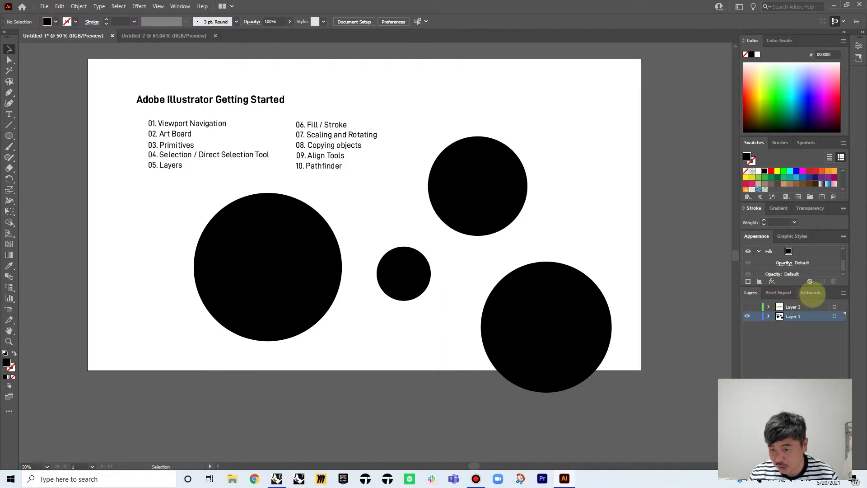
Examine the size presets offered in Artboard 1's options, leaving the dialog without applying anything.
left_click(811, 293)
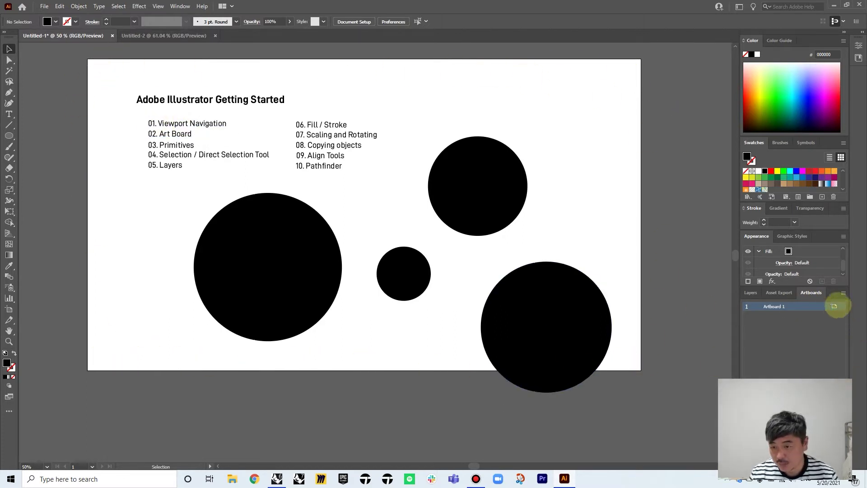
left_click(834, 306)
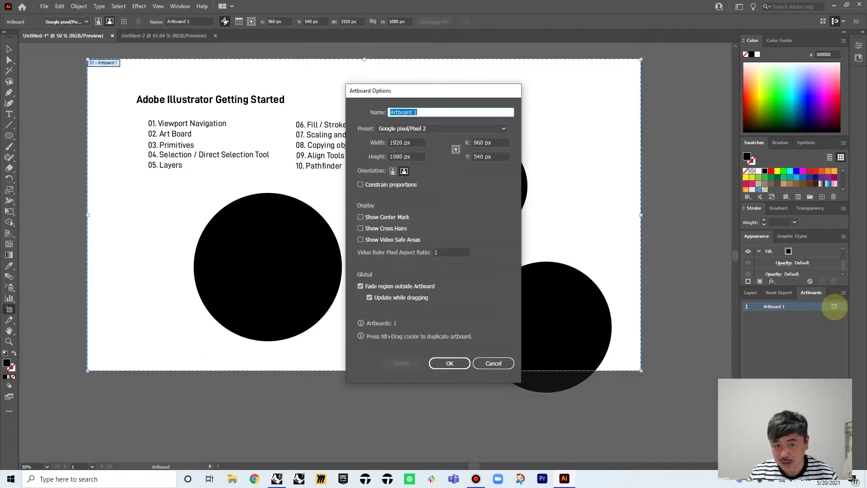
left_click(426, 129)
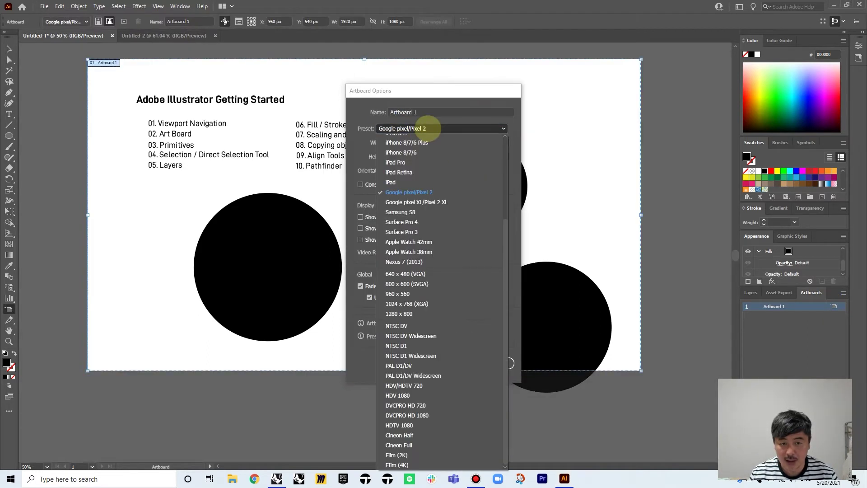
left_click(467, 126)
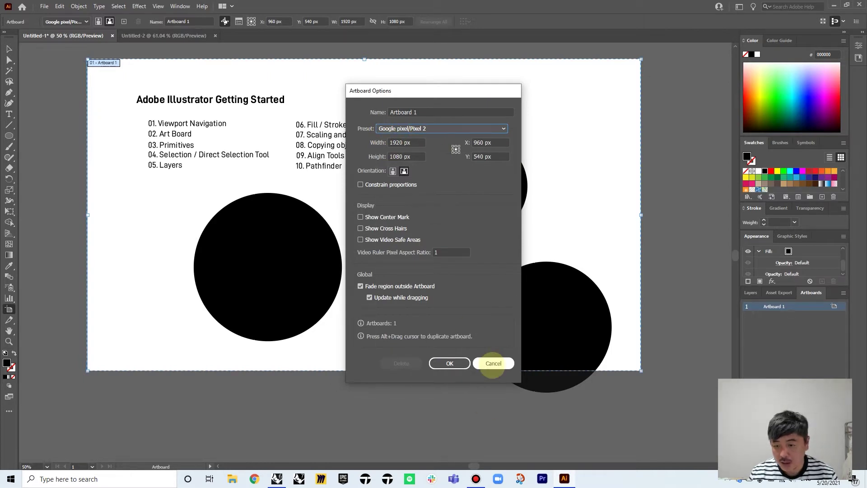
left_click(493, 363)
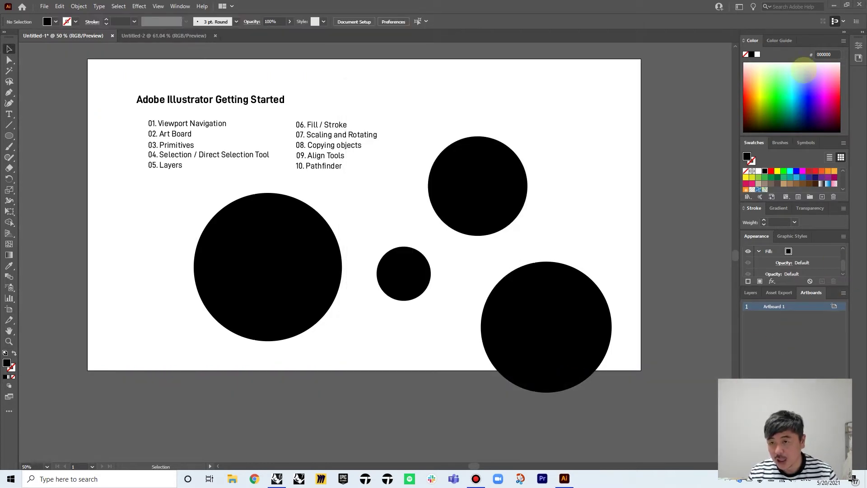
Restore the program window from full screen, move it aside and enlarge it so the whole Artboards list is accessible.
left_click(846, 5)
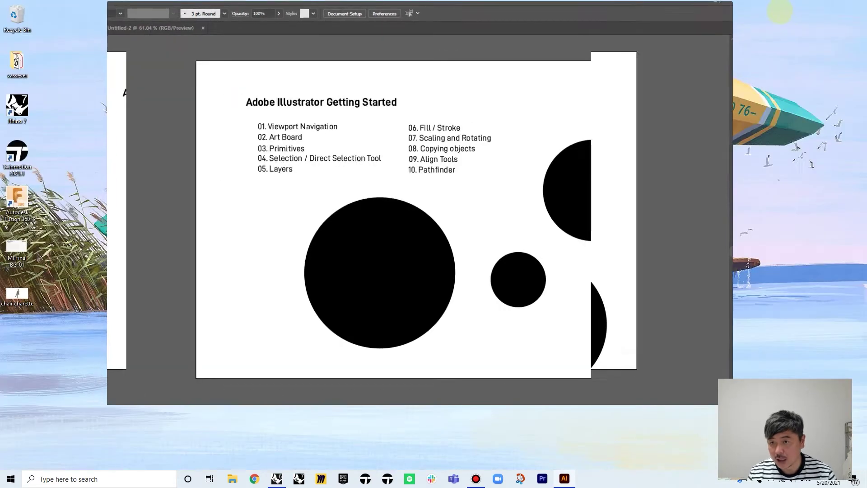
left_click_drag(551, 16, 430, 13)
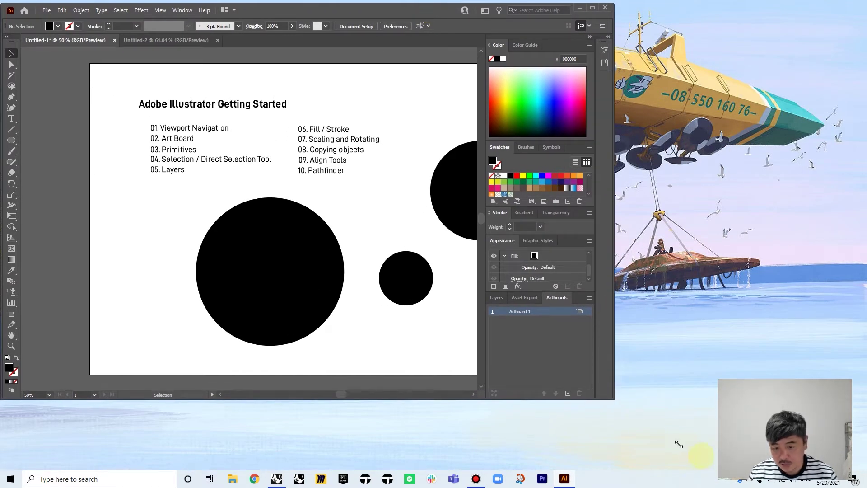
left_click_drag(613, 398, 713, 461)
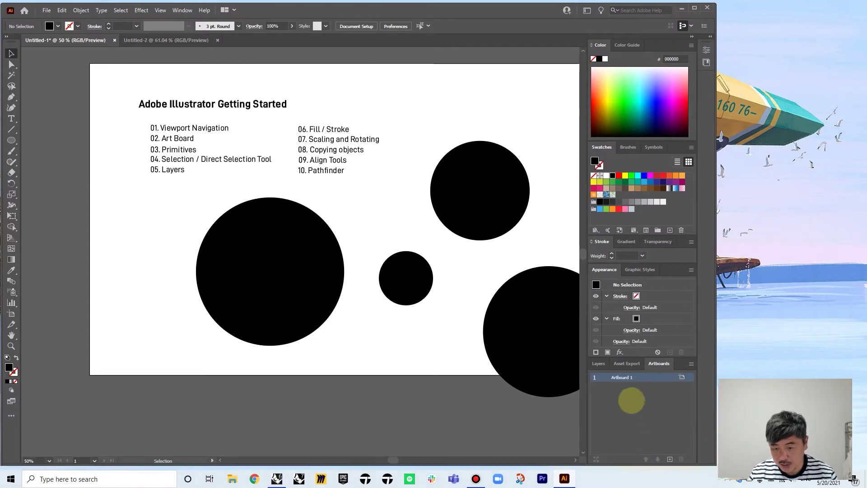
Add a second artboard to the document beside the first one.
left_click(653, 421)
left_click(670, 459)
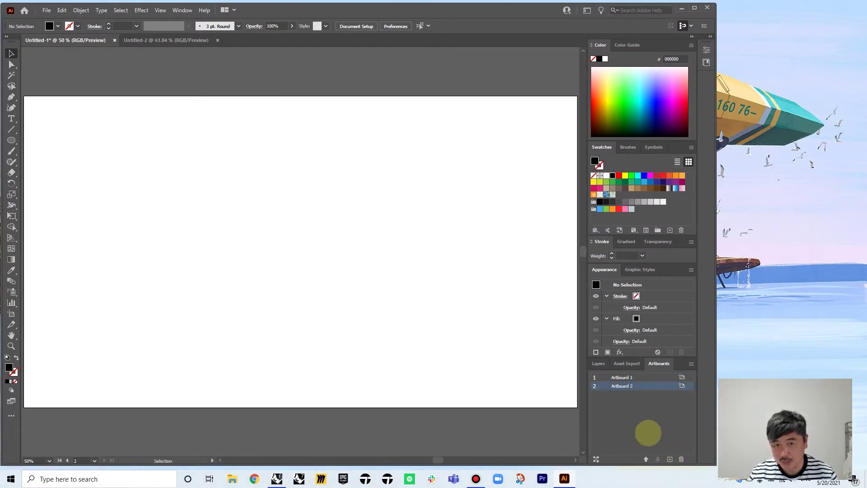
scroll(305, 265, "down", 4)
scroll(142, 274, "up", 1)
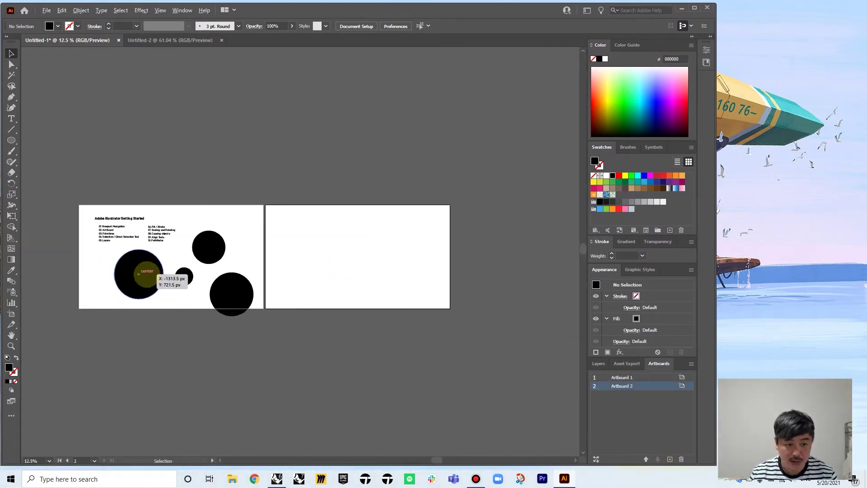
scroll(157, 272, "up", 1)
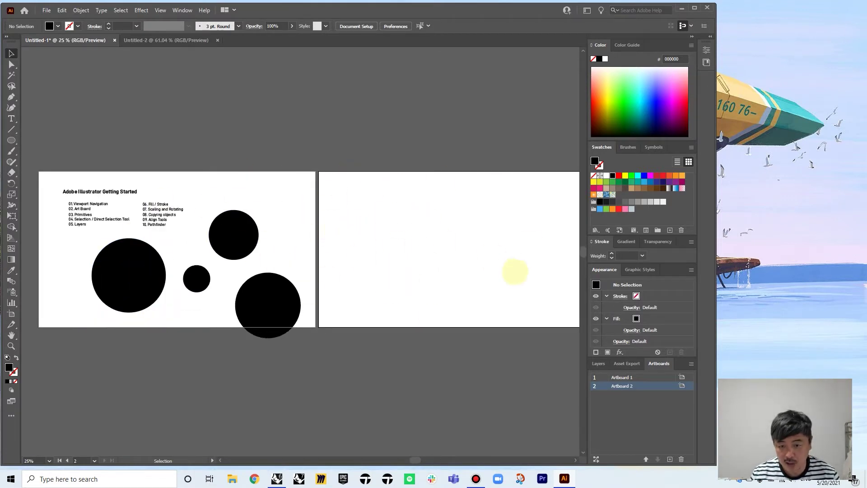
Delete Artboard 2 and maximize the program window.
left_click(645, 393)
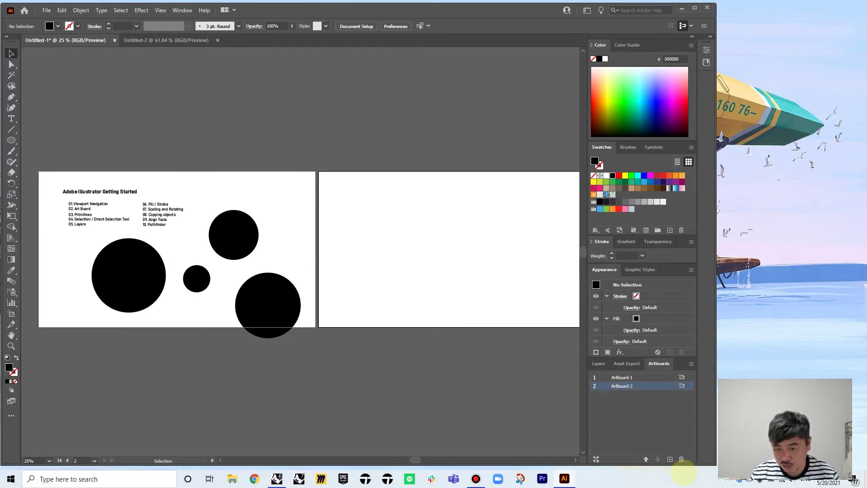
left_click(681, 459)
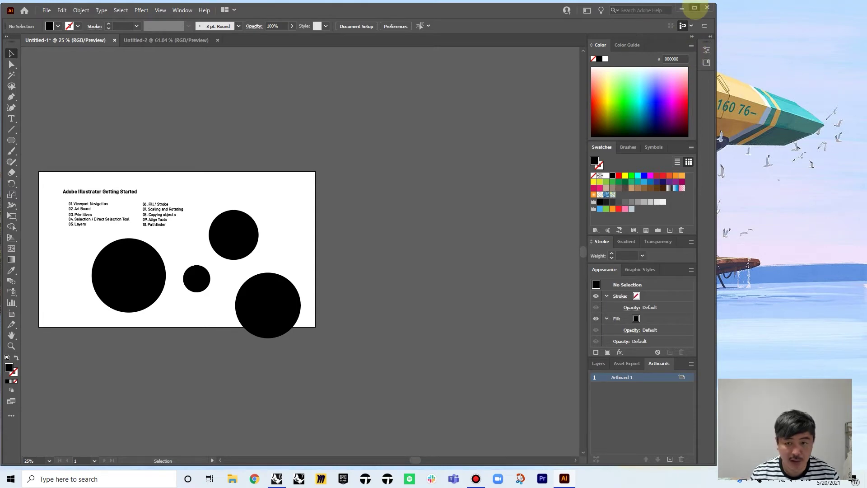
left_click(694, 7)
left_click_drag(121, 184, 317, 133)
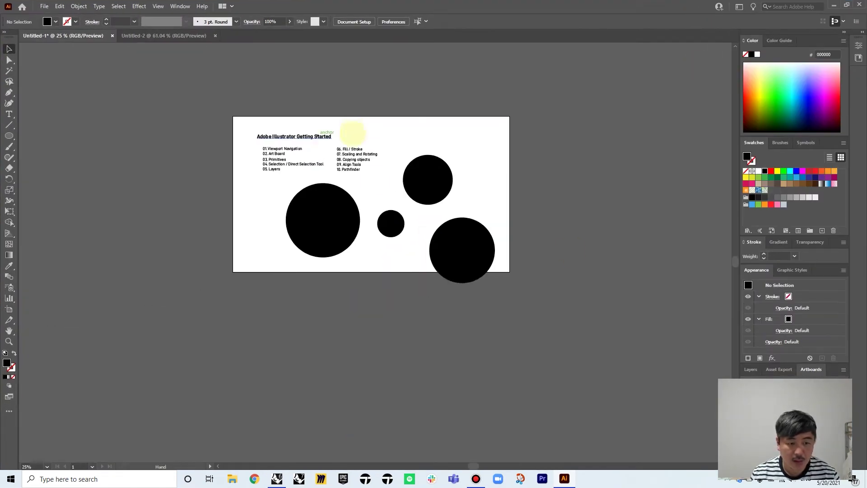
Delete all four black circles from the artboard, leaving only the title and topic list.
scroll(338, 205, "up", 2)
left_click(322, 240)
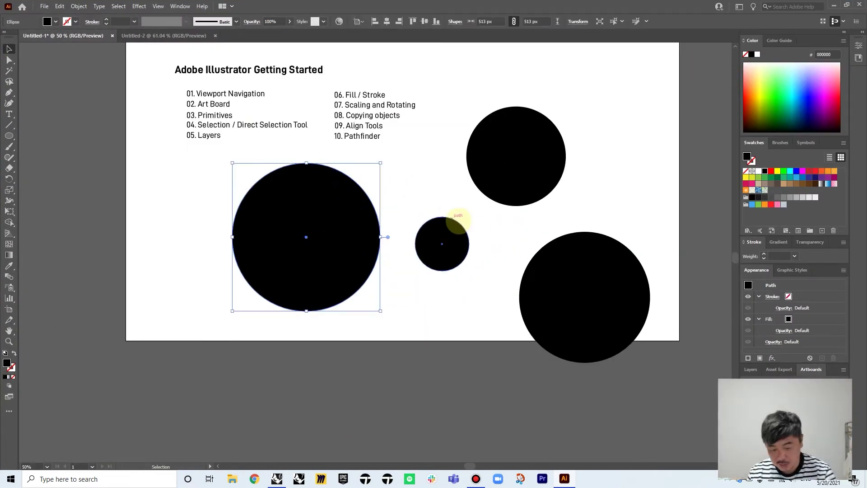
key("Delete")
left_click(516, 165)
left_click(462, 248)
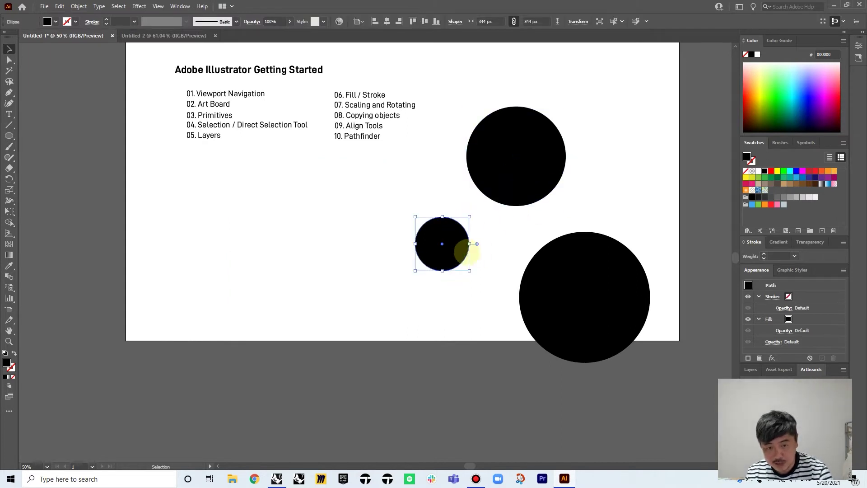
key("Delete")
left_click(560, 291)
key("Delete")
left_click(534, 178)
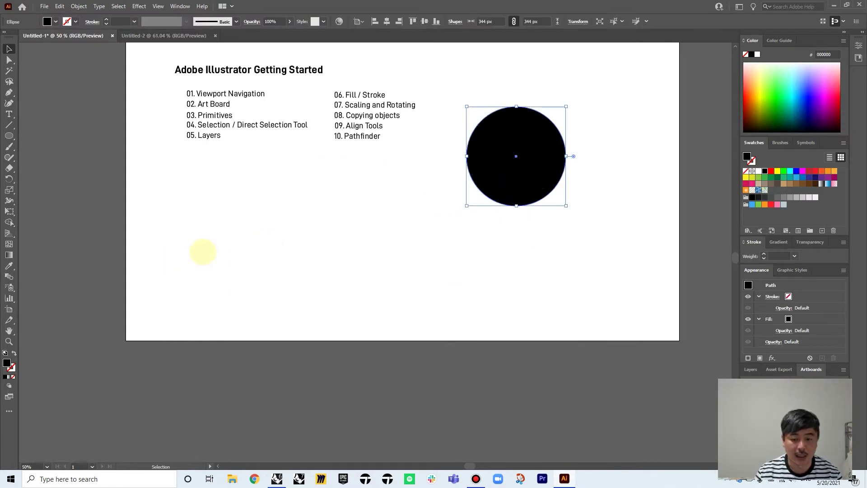
key("Delete")
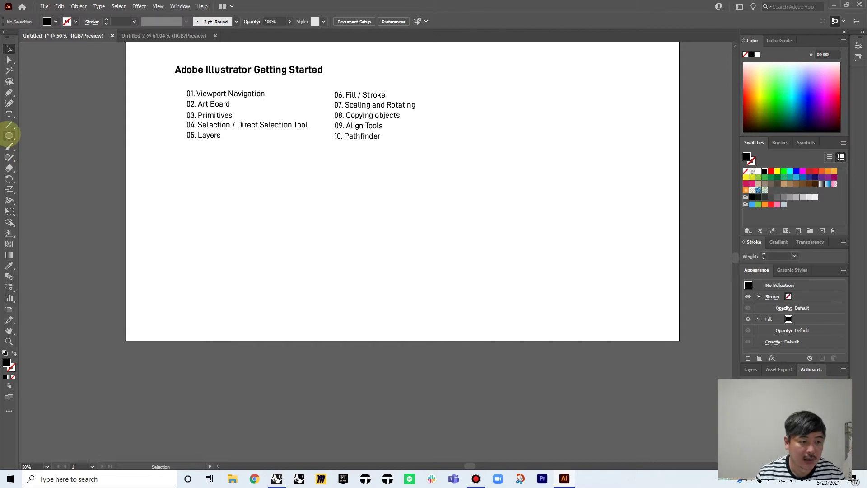
Draw four freehand rectangles across the artboard with the Rectangle tool, the first about 277 by 216 px below the topic list.
left_click(9, 136)
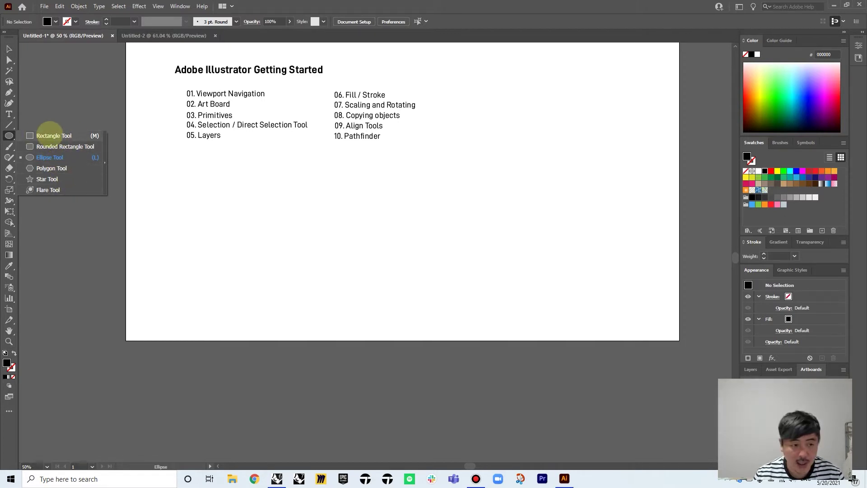
left_click(51, 135)
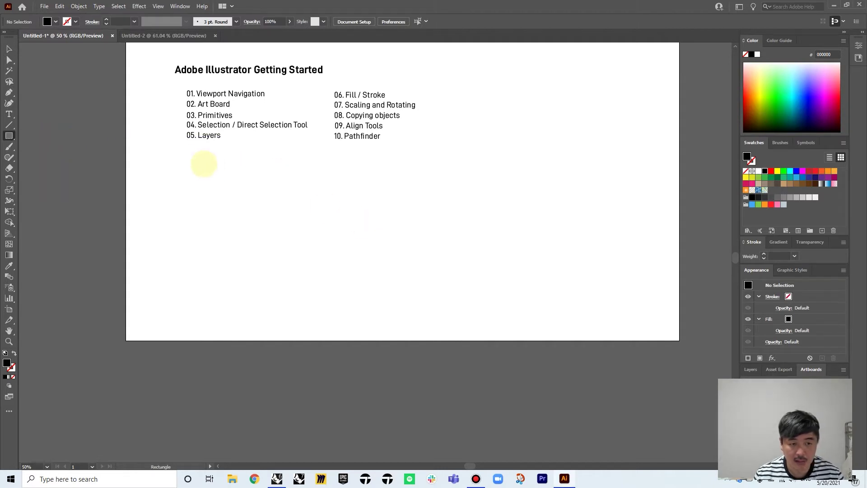
mouse_move(203, 164)
left_mouse_down()
mouse_move(321, 248)
mouse_move(282, 227)
left_mouse_up()
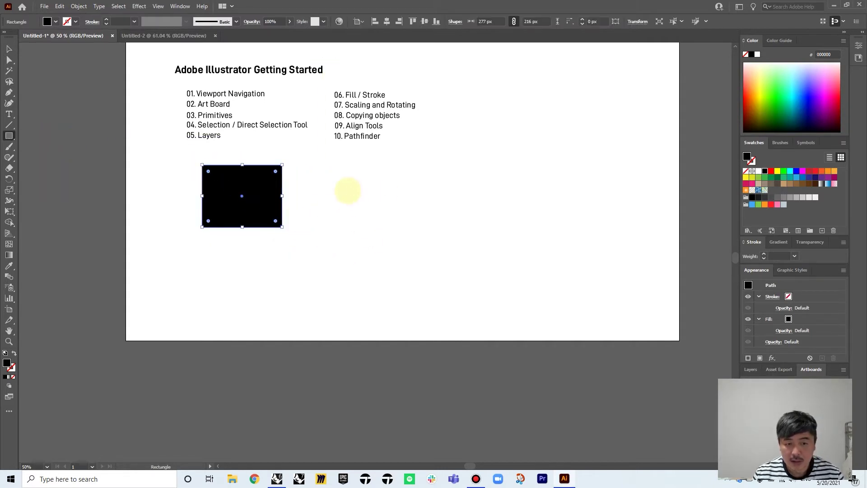
left_click_drag(348, 190, 425, 244)
left_click_drag(493, 156, 535, 206)
left_click_drag(574, 102, 645, 153)
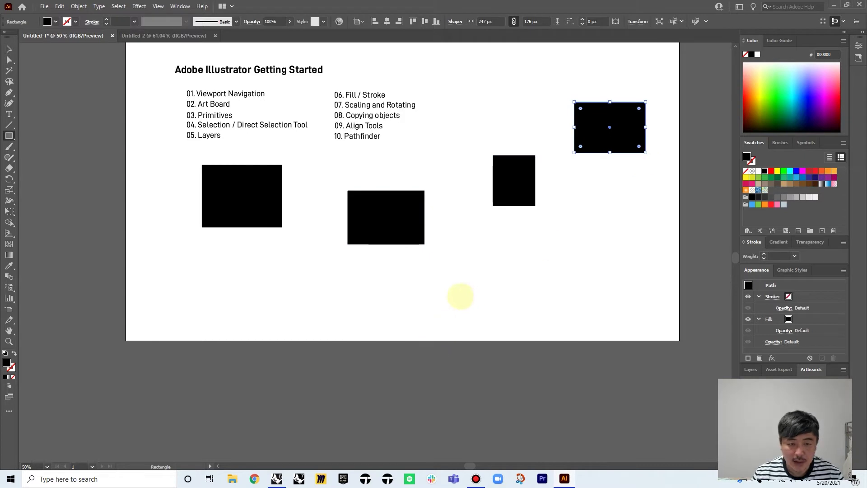
Draw three perfect squares in free areas: one lower left, one about 241 px lower centre, and one about 222 px near the top.
mouse_move(225, 260)
left_mouse_down()
mouse_move(294, 288)
mouse_move(280, 315)
left_mouse_up()
left_click_drag(462, 242, 532, 310)
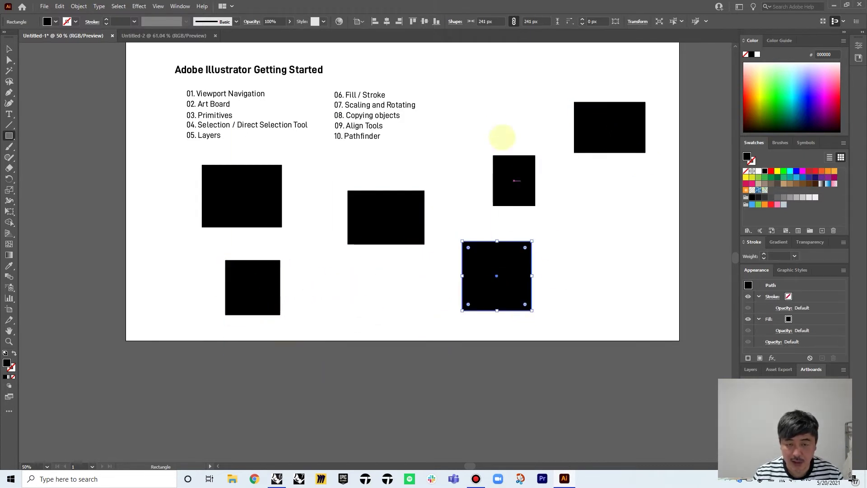
left_click_drag(466, 74, 531, 125)
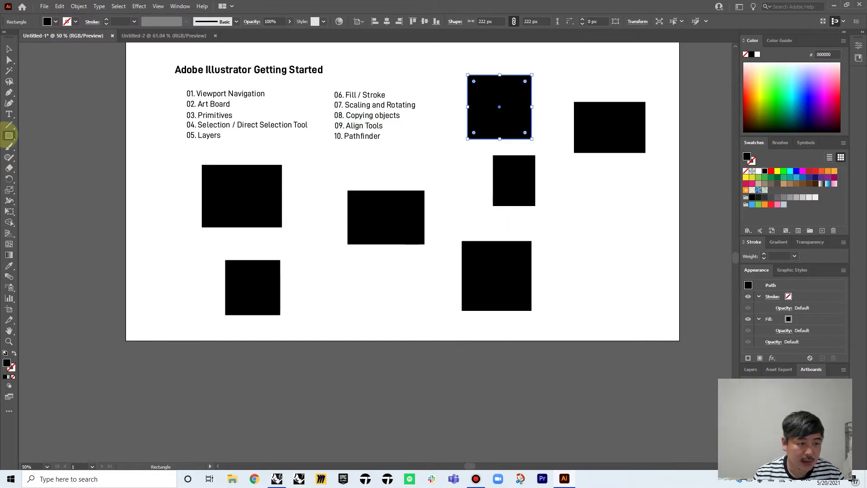
Draw a rounded square about 256 px wide near the artboard's right edge and increase its corner radius to about 27.5 px.
left_click_drag(9, 136, 41, 146)
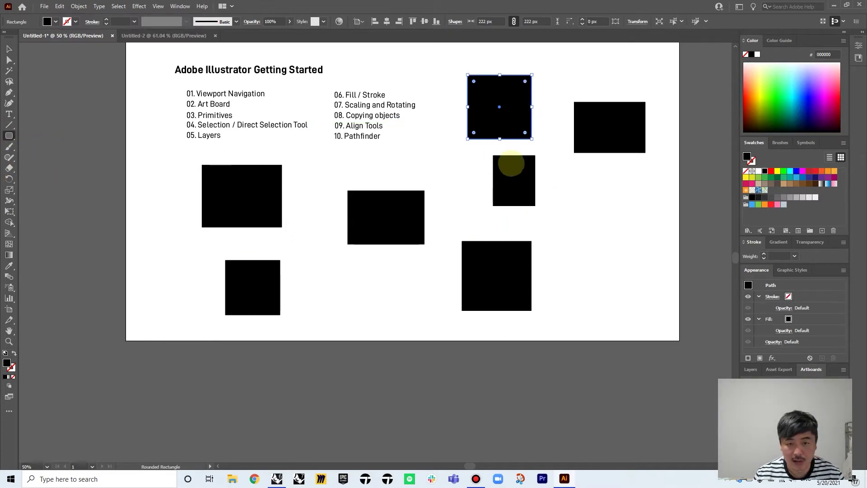
left_click_drag(592, 194, 665, 267)
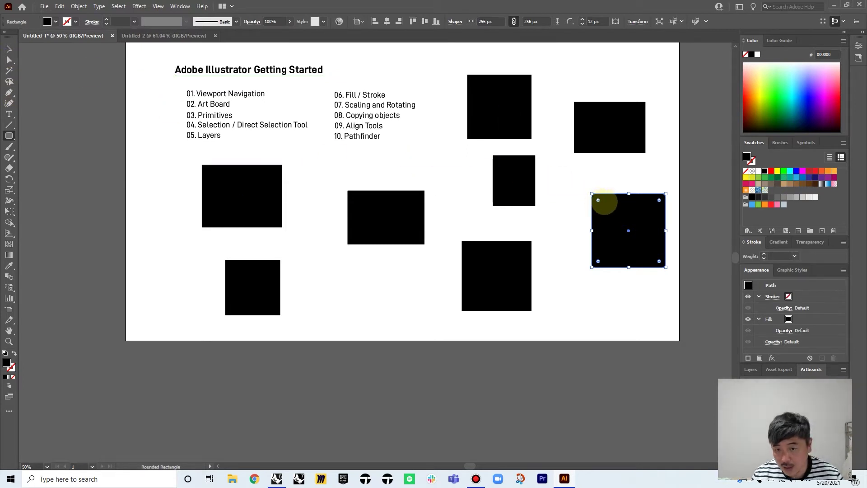
scroll(604, 203, "up", 3)
left_click_drag(611, 183, 426, 193)
left_click_drag(405, 172, 407, 174)
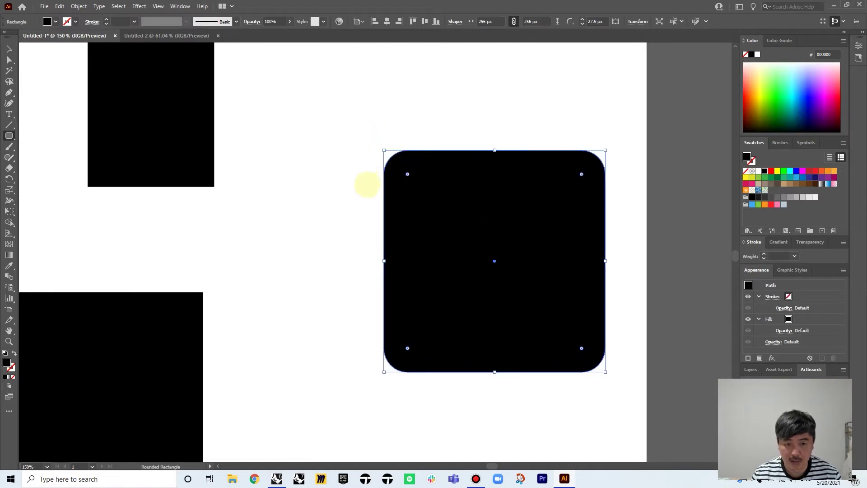
Draw four ellipses of different proportions in the free areas between the rectangles and squares.
scroll(366, 184, "down", 4)
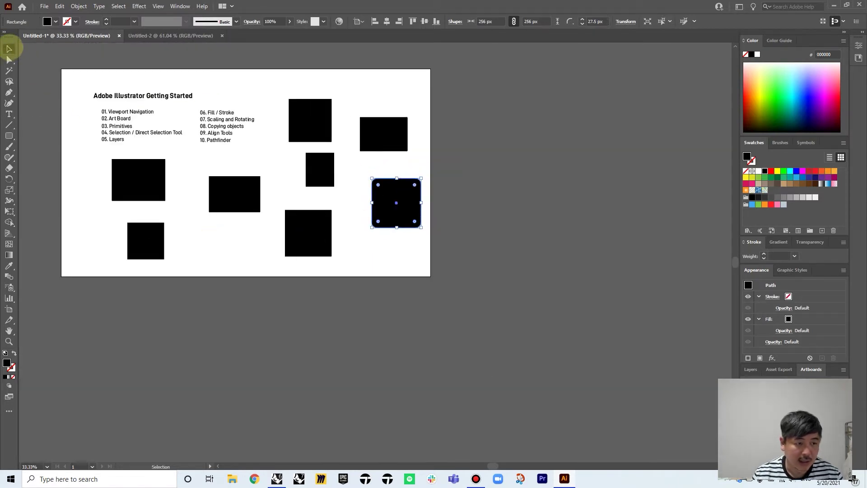
left_click_drag(9, 135, 45, 157)
scroll(203, 242, "up", 2)
left_click_drag(192, 246, 244, 288)
left_click_drag(351, 99, 384, 126)
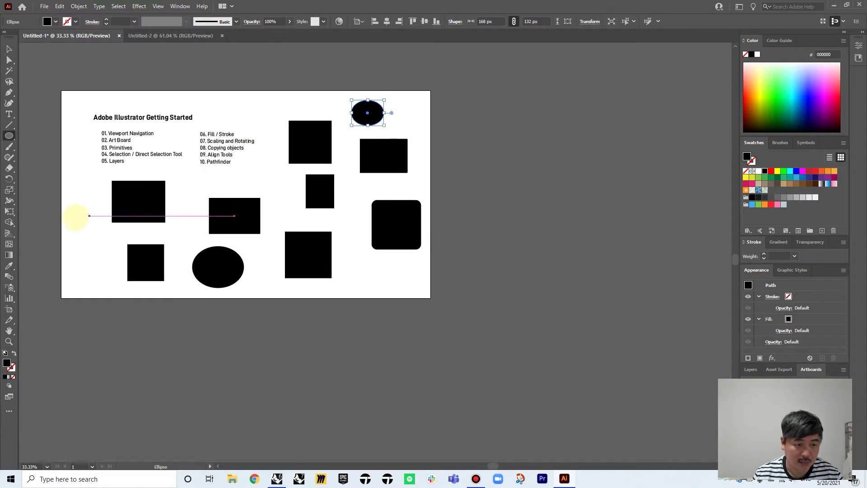
left_click_drag(76, 218, 112, 282)
left_click_drag(187, 174, 205, 208)
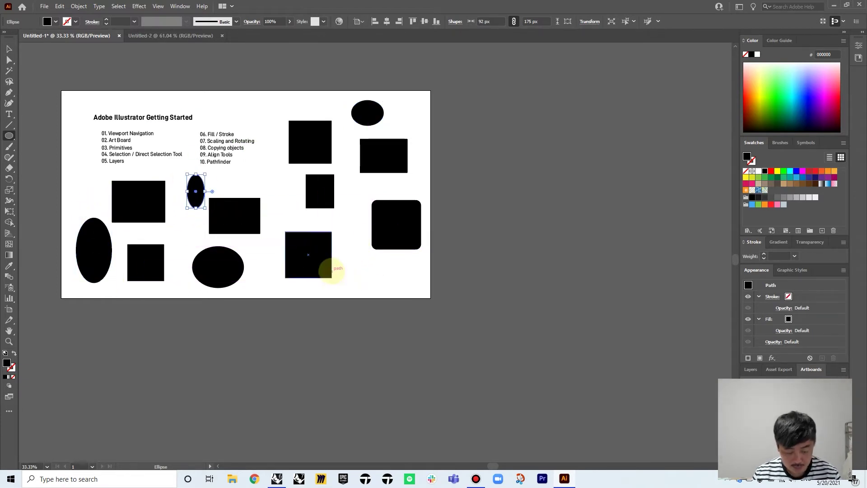
Delete the large square in the lower centre of the artboard.
key("v")
left_click(319, 258)
key("Delete")
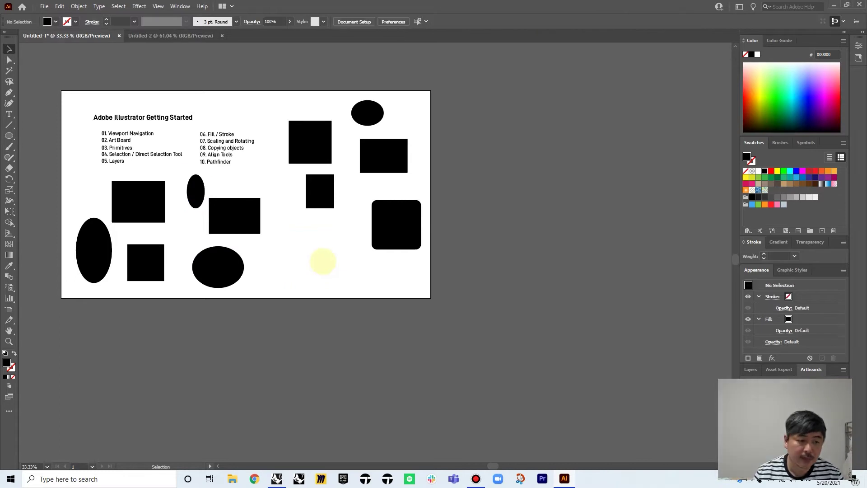
Draw a perfect circle about 329 px in diameter in the empty lower-centre area with the Ellipse tool.
key("l")
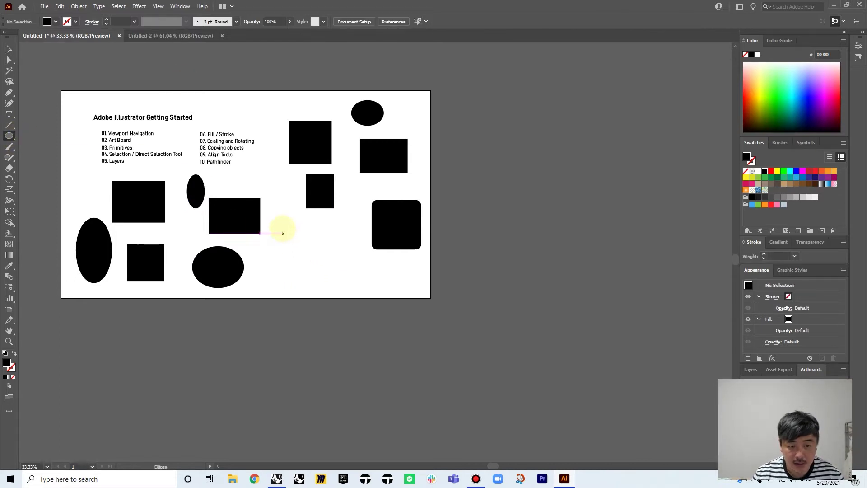
left_click_drag(283, 224, 346, 266)
scroll(213, 239, "up", 1)
scroll(304, 242, "down", 1)
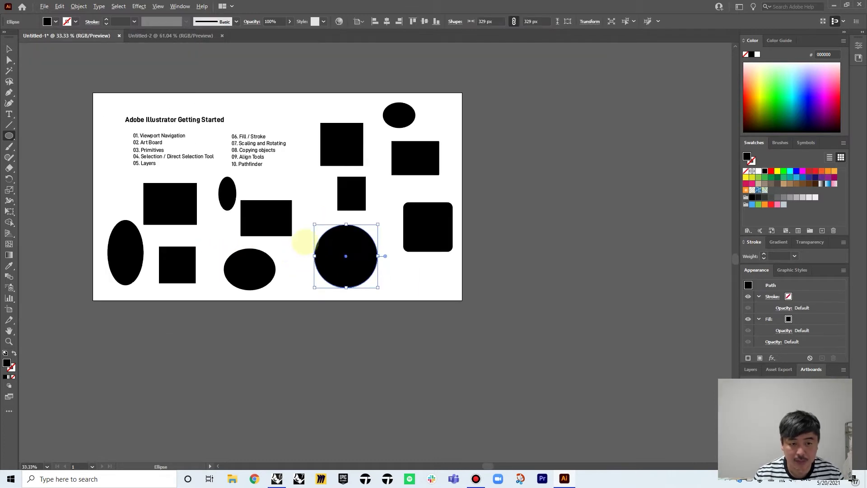
left_click_drag(276, 265, 303, 261)
scroll(404, 236, "up", 1)
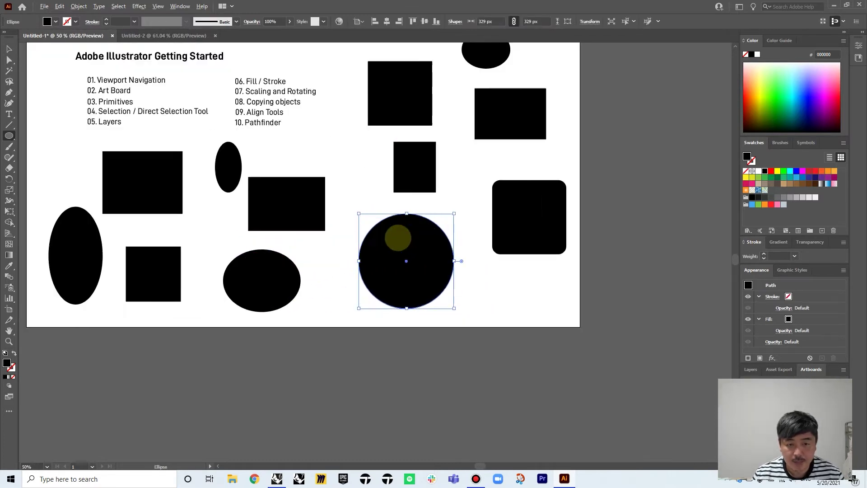
left_click_drag(401, 228, 437, 262)
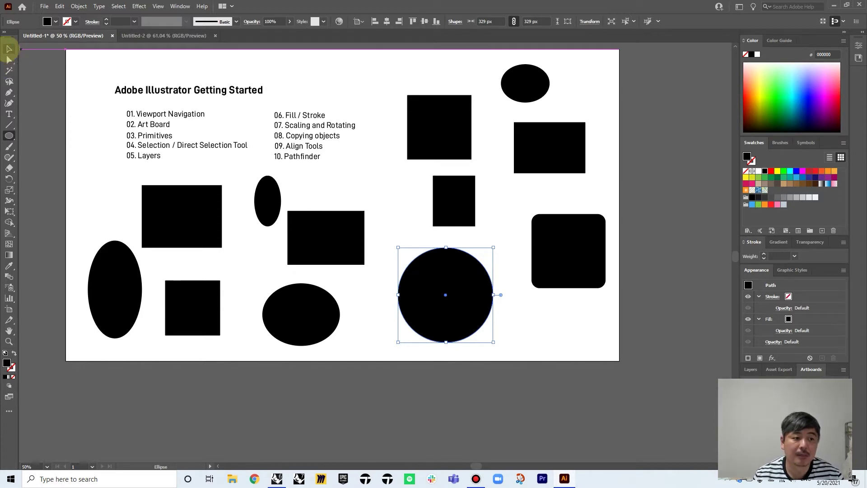
Move the rectangle below the topic list slightly upward and stretch its height to about 250 px with the Selection tool.
left_click(9, 48)
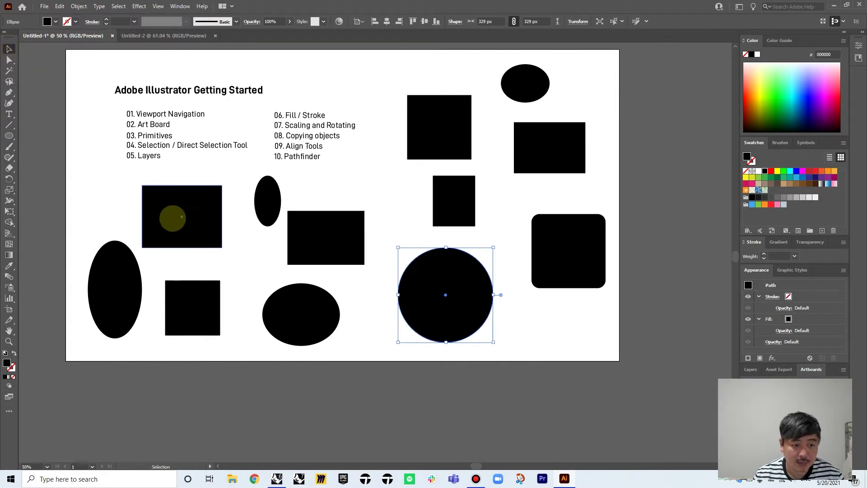
left_click(183, 216)
scroll(203, 204, "up", 1, "alt")
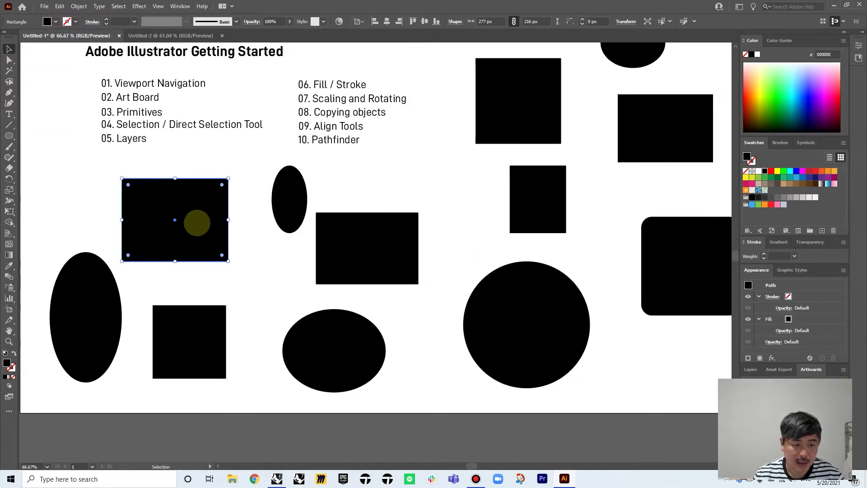
left_click_drag(194, 223, 194, 220)
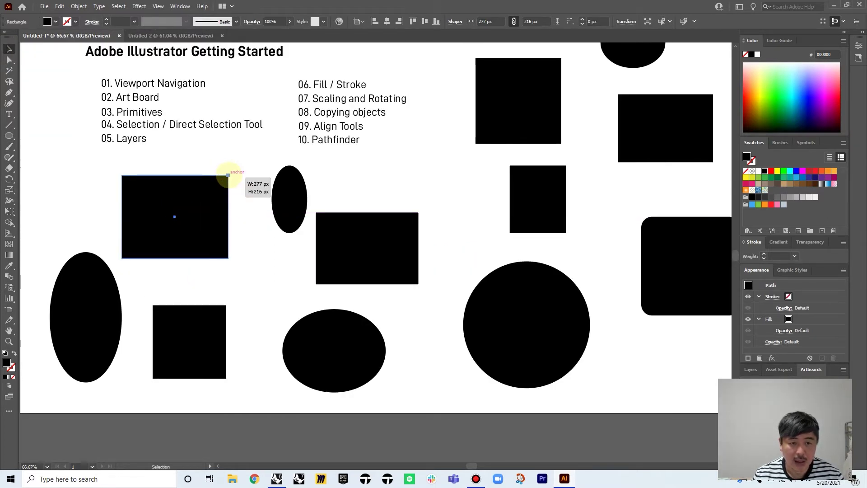
mouse_move(228, 175)
left_mouse_down()
mouse_move(255, 154)
mouse_move(218, 161)
mouse_move(215, 171)
mouse_move(236, 175)
mouse_move(229, 159)
mouse_move(219, 239)
mouse_move(219, 158)
mouse_move(232, 161)
left_mouse_up()
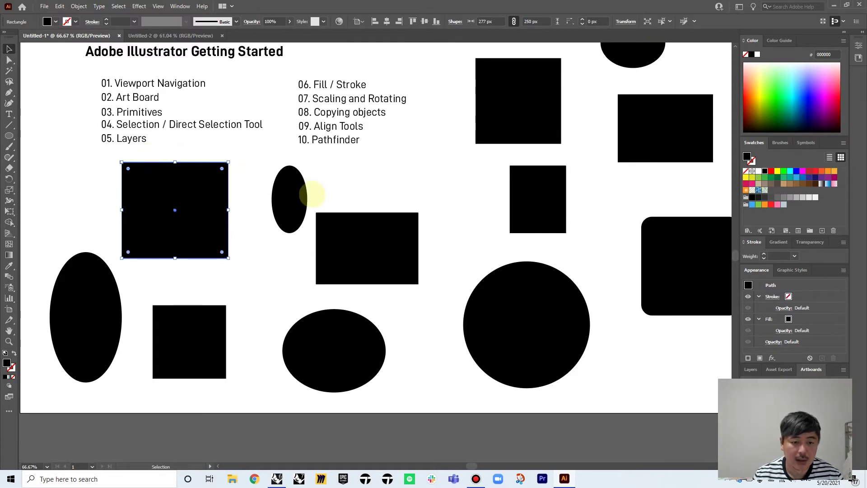
Move the small narrow ellipse closer to the rectangle below the topic list and clear the selection.
left_click_drag(303, 195, 277, 181)
left_click(318, 184)
left_click(345, 175)
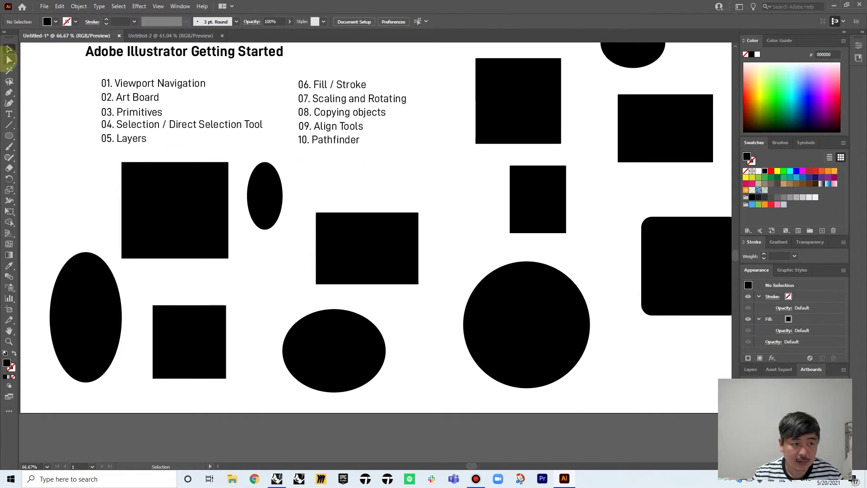
Distort the rectangle below the topic list with the Direct Selection tool by pulling its upper-right and lower-left corners inward.
left_click(9, 60)
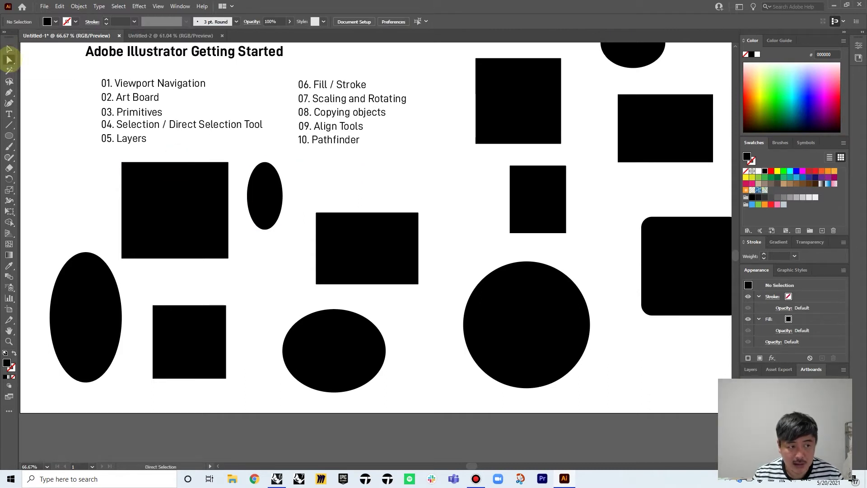
left_click_drag(227, 163, 205, 165)
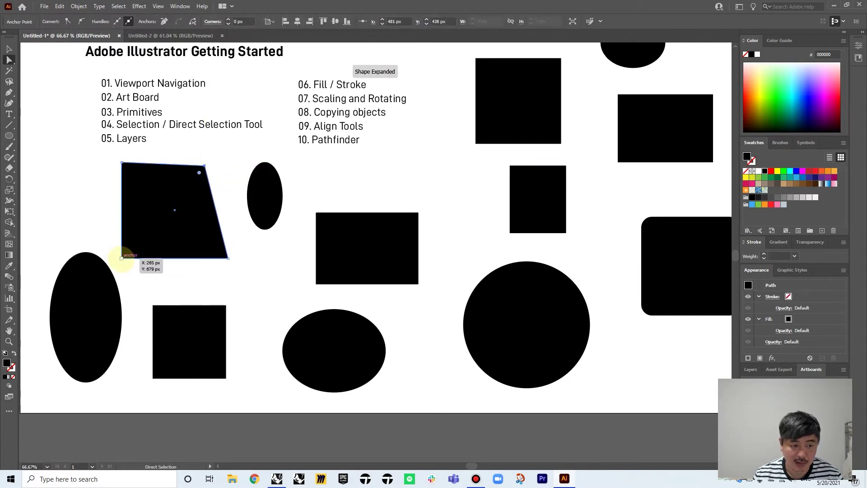
left_click_drag(121, 258, 142, 233)
Slant the middle rectangle by shifting its top edge up and right, and deform the large circle by moving its top anchor right.
left_click(350, 213)
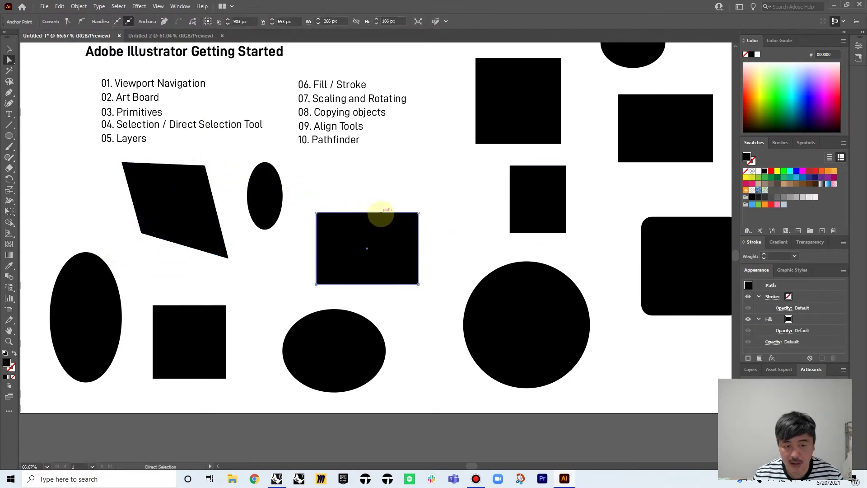
left_click_drag(381, 214, 429, 181)
left_click(524, 262)
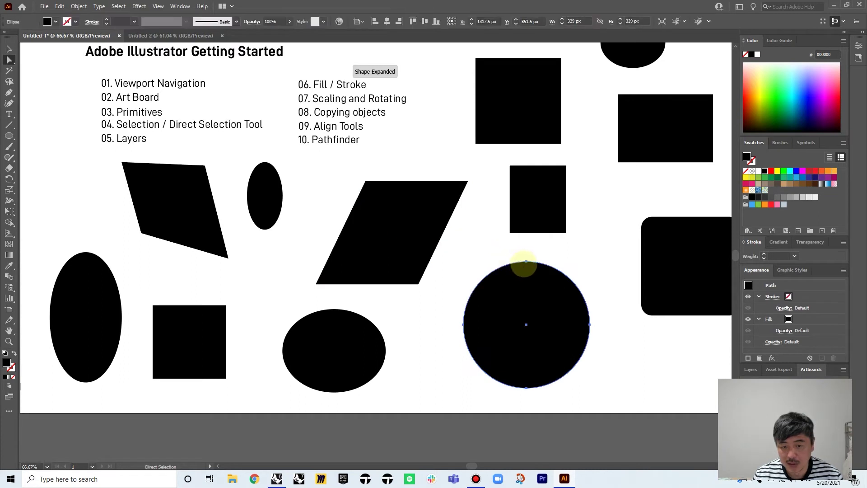
left_click_drag(526, 262, 547, 273)
left_click(545, 249)
Pull the small rectangle's upper-right corner and the upper square's lower-right corner inward to form angular L-like shapes.
left_click_drag(566, 166, 527, 217)
left_click(575, 143)
left_click_drag(560, 141, 488, 77)
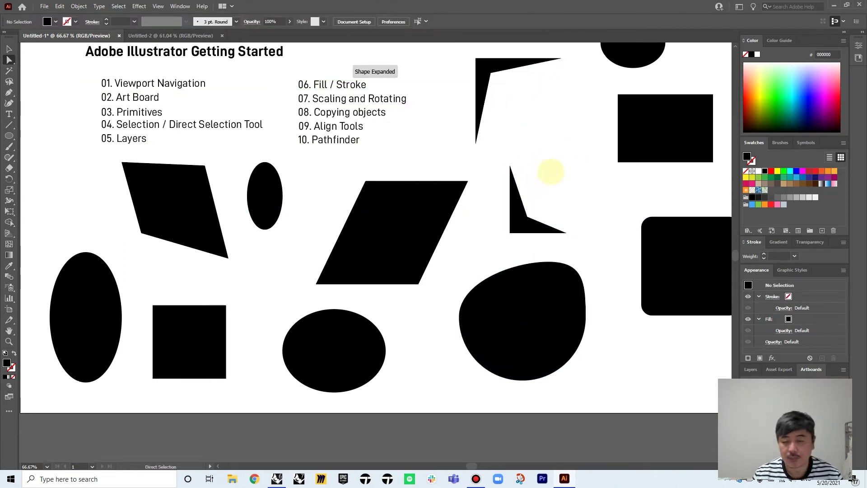
Reposition the rounded square slightly lower near the right edge and move the deformed circle slightly up and left.
scroll(548, 176, "down", 2)
scroll(520, 190, "right", 4)
scroll(497, 180, "up", 1)
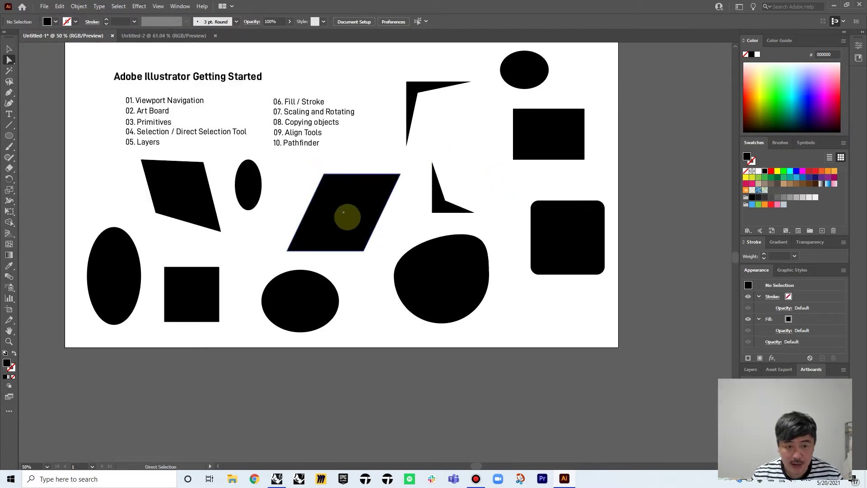
left_click_drag(553, 228, 534, 211)
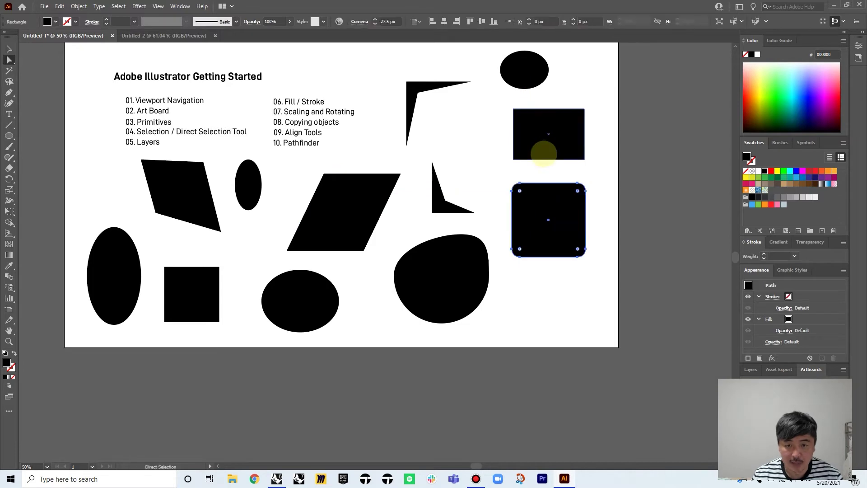
left_click_drag(568, 247, 588, 279)
left_click_drag(435, 277, 428, 271)
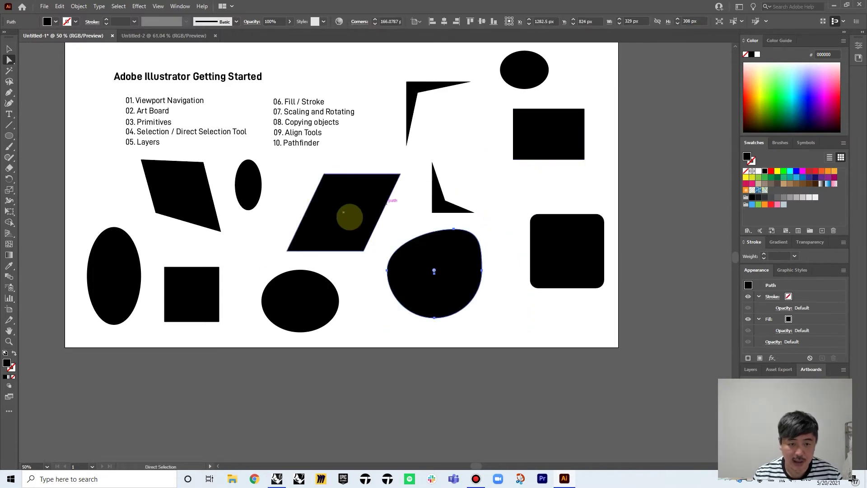
Shrink the application window to reveal the layer list, then create three new layers named circle, box and spiky.
left_click(846, 5)
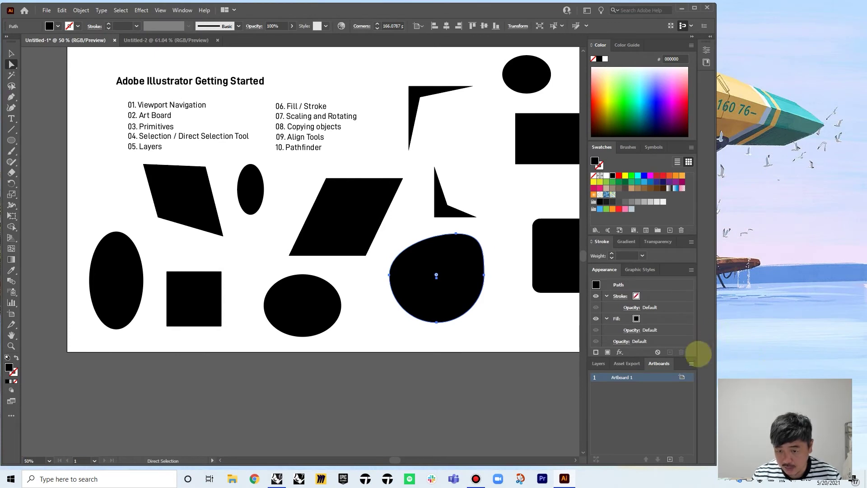
left_click(598, 364)
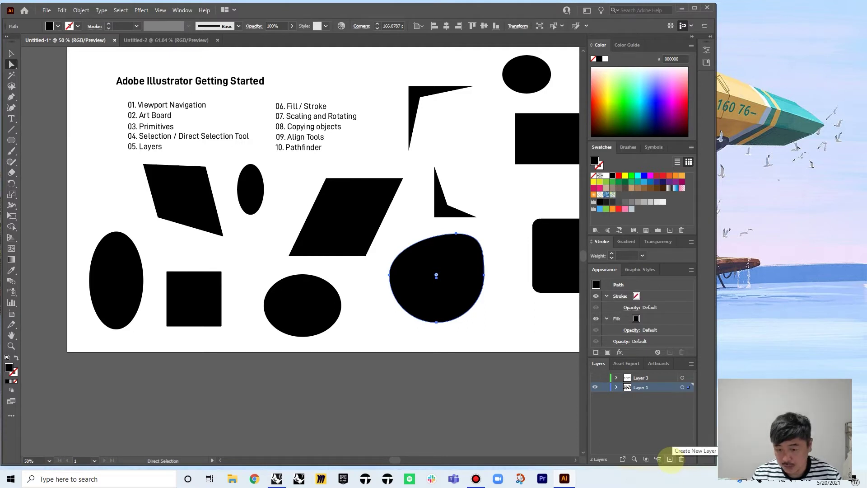
left_click(670, 459)
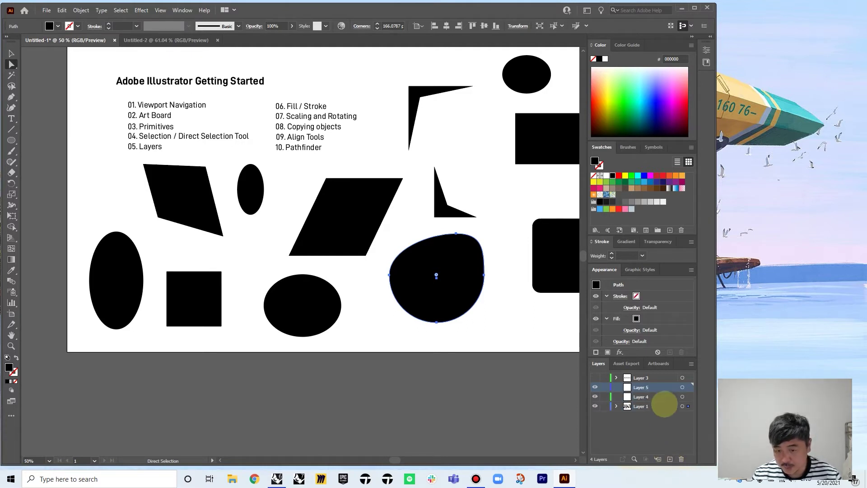
left_click(641, 396)
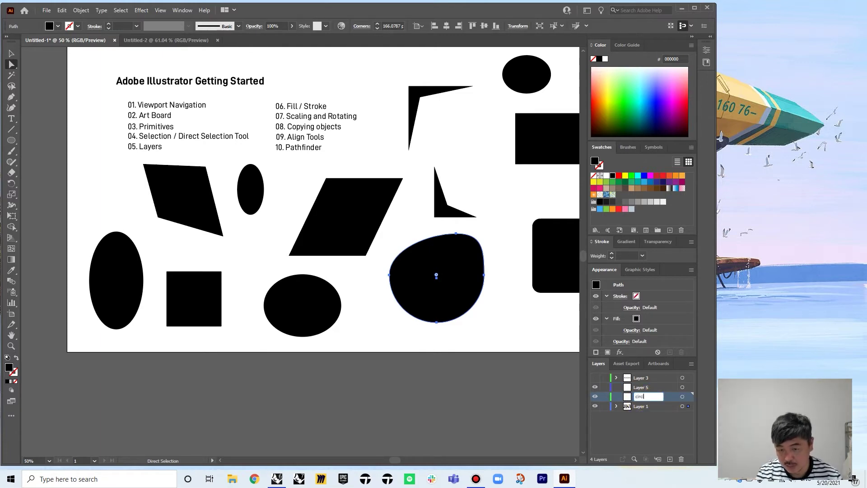
left_click(641, 387)
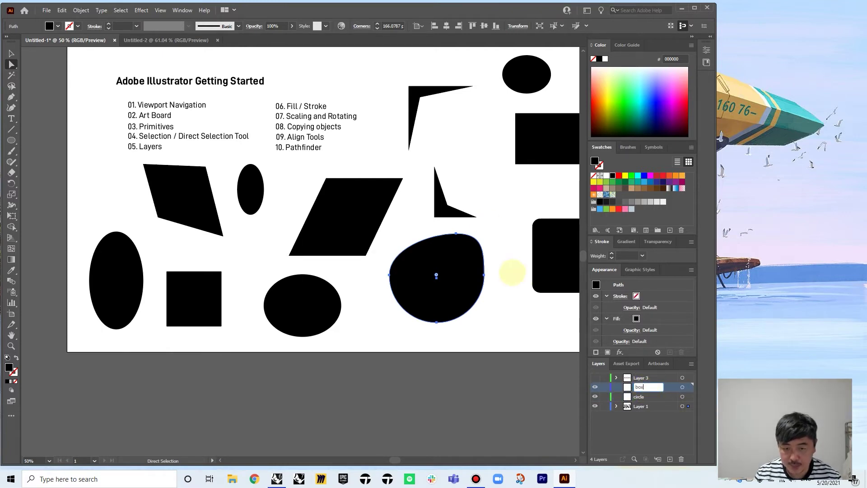
left_click(512, 272)
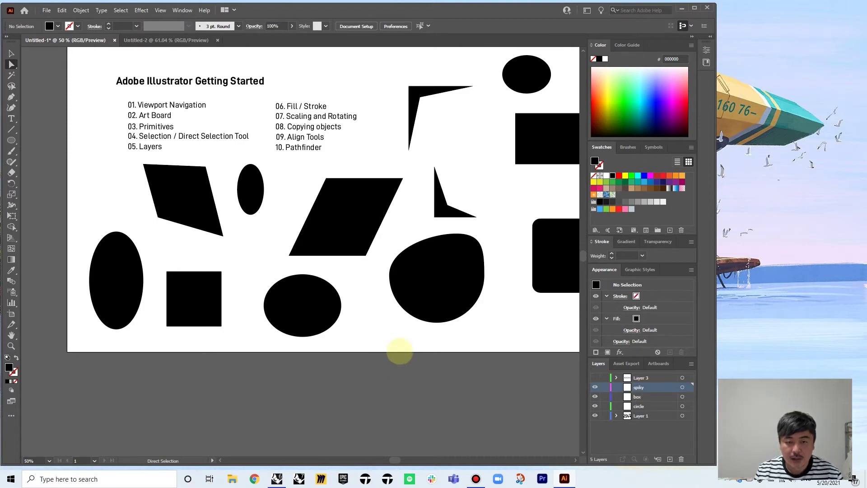
Select the five round shapes on the artboard together and move them from Layer 1 to the circle layer.
scroll(396, 350, "down", 1)
left_click_drag(464, 339, 414, 298)
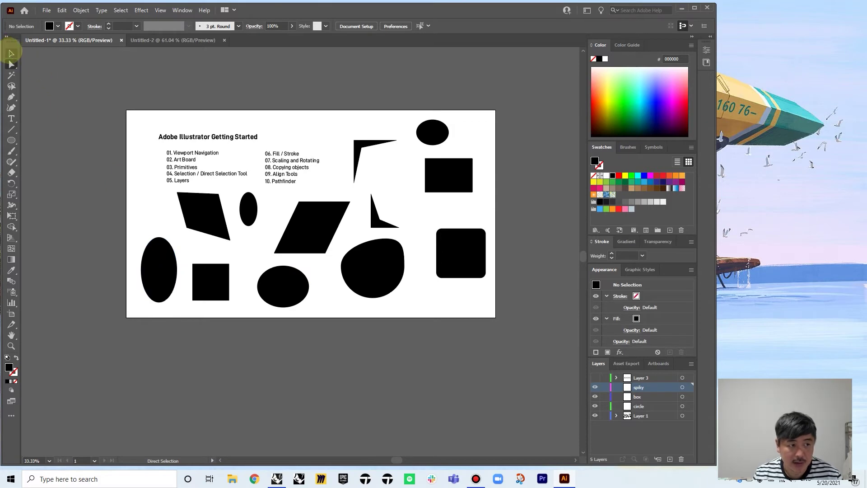
left_click(11, 53)
left_click(152, 255)
left_click(249, 212, "shift")
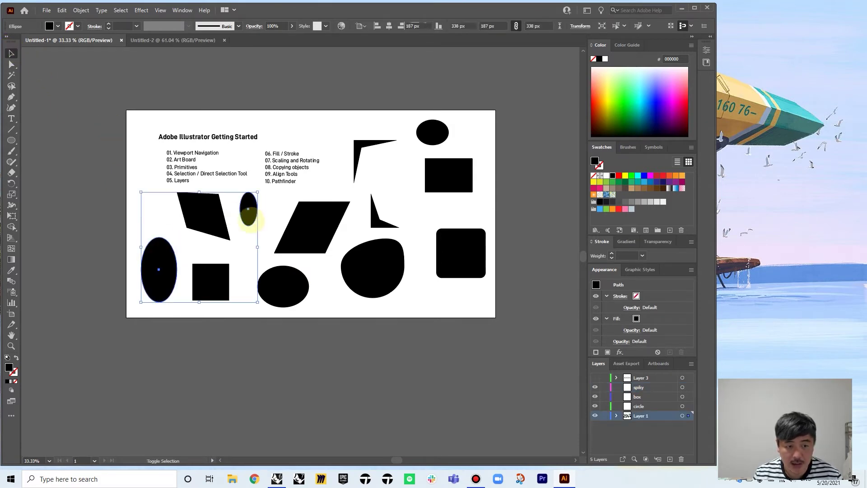
left_click(285, 277, "shift")
left_click(376, 275, "shift")
left_click(431, 132, "shift")
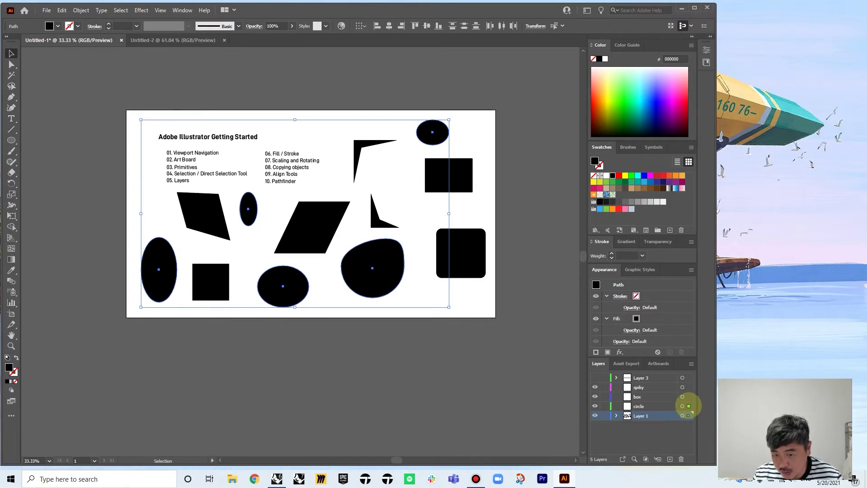
left_click_drag(688, 415, 688, 406)
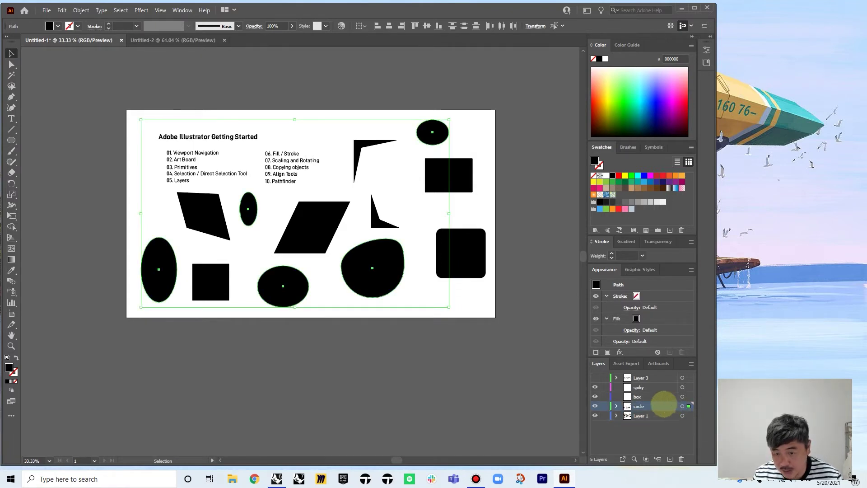
Toggle the circle layer's visibility off and on several times, leaving the layer hidden.
left_click(595, 406)
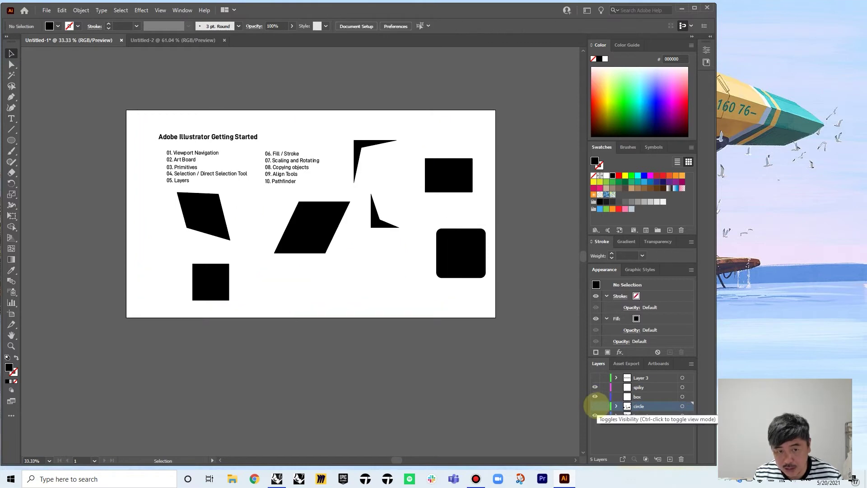
left_click(595, 406)
left_click(595, 406)
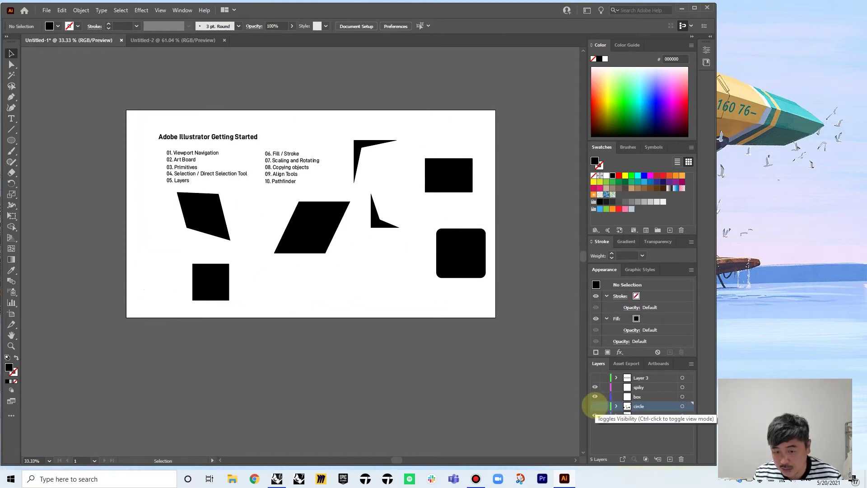
left_click(595, 406)
left_click(604, 406)
left_click(595, 406)
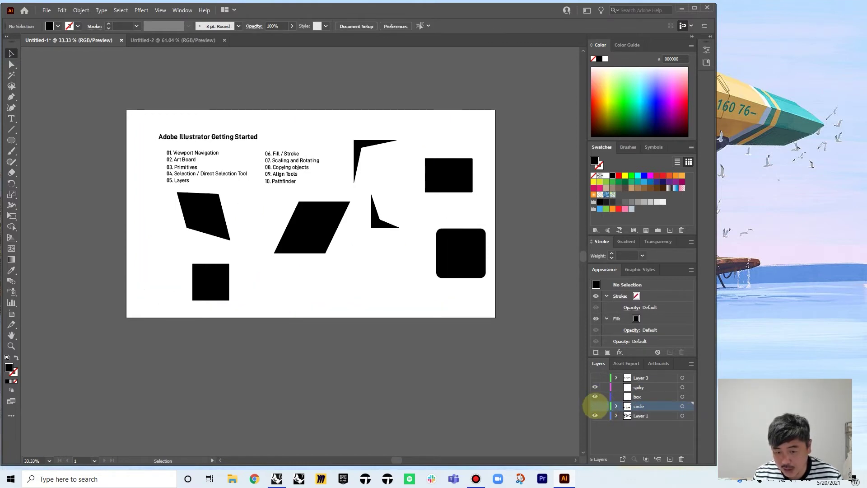
left_click(595, 406)
left_click(595, 406)
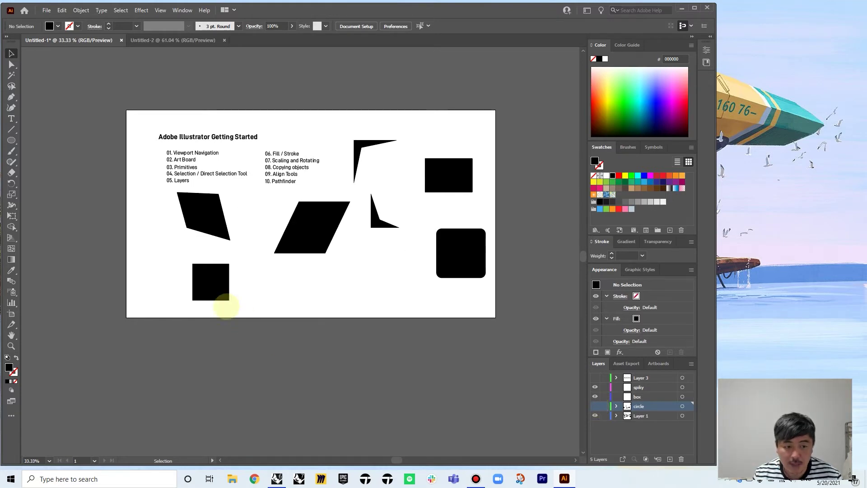
Move the five four-sided shapes from Layer 1 to the box layer and hide that layer.
left_click(209, 279)
left_click(209, 209, "shift")
left_click(304, 217, "shift")
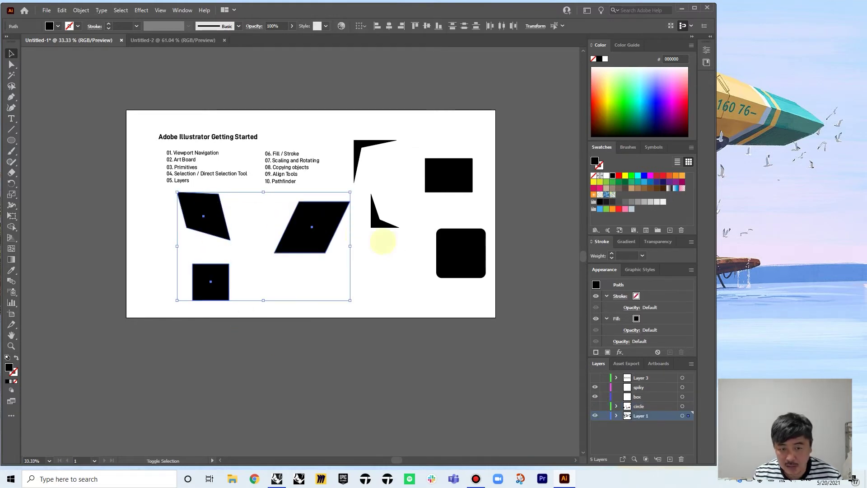
left_click(456, 251, "shift")
left_click(437, 171, "shift")
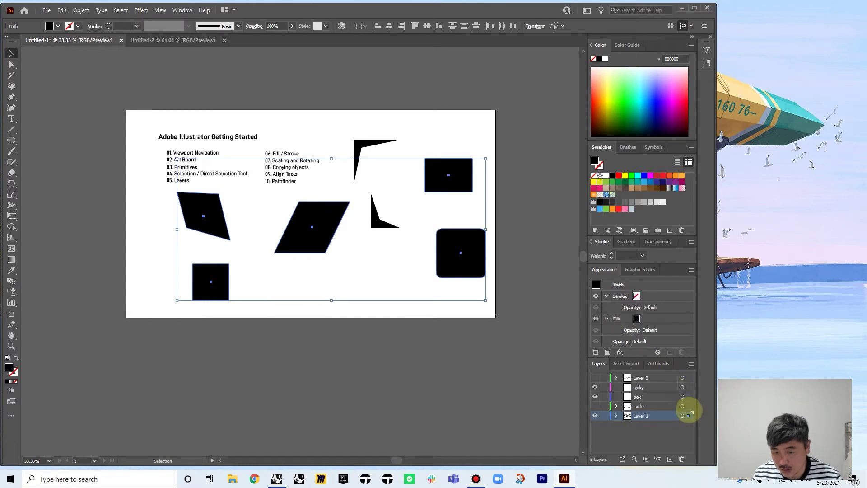
left_click_drag(688, 415, 689, 396)
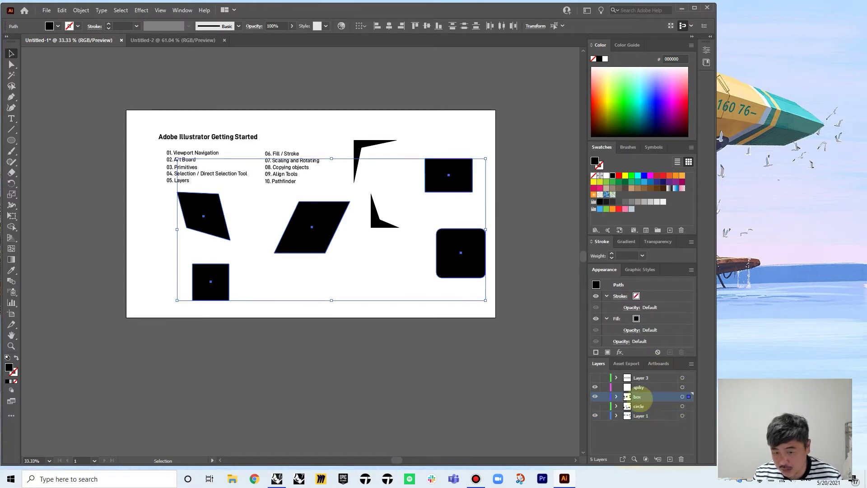
left_click(595, 396)
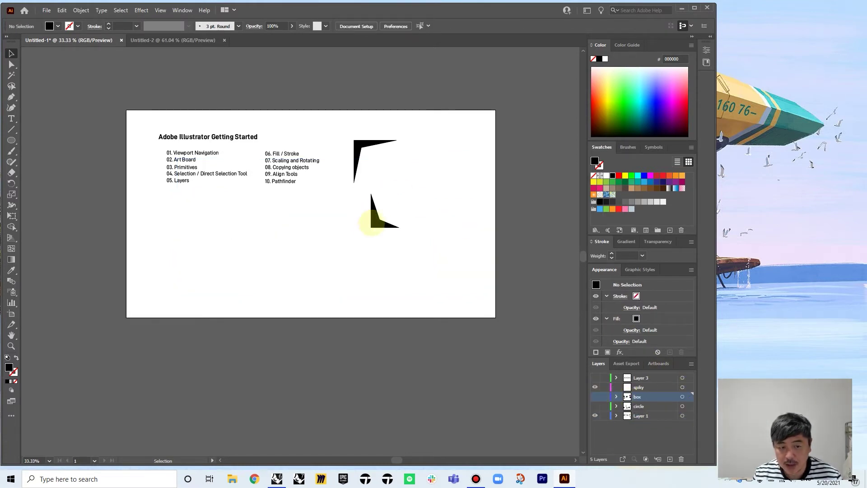
Move the two angular L-like shapes to the spiky layer and show the box and circle layers again.
left_click(375, 217)
left_click(359, 147, "shift")
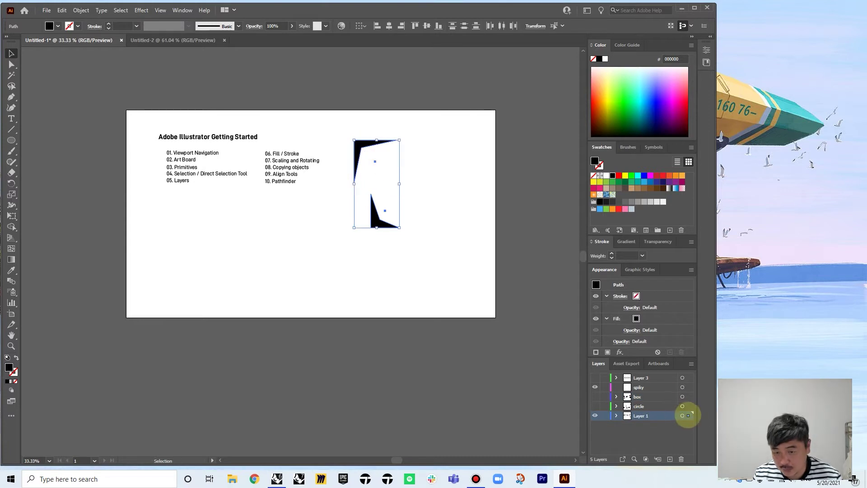
left_click_drag(688, 415, 689, 387)
left_click_drag(595, 396, 596, 406)
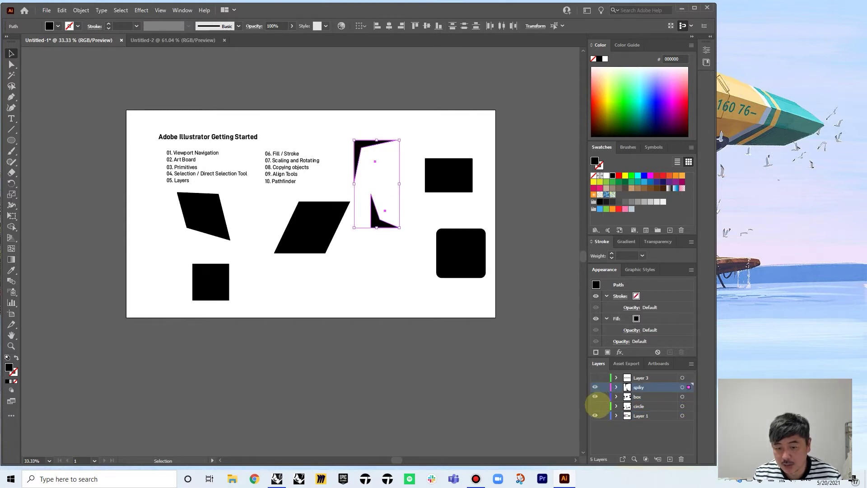
left_click(596, 406)
left_click(443, 356)
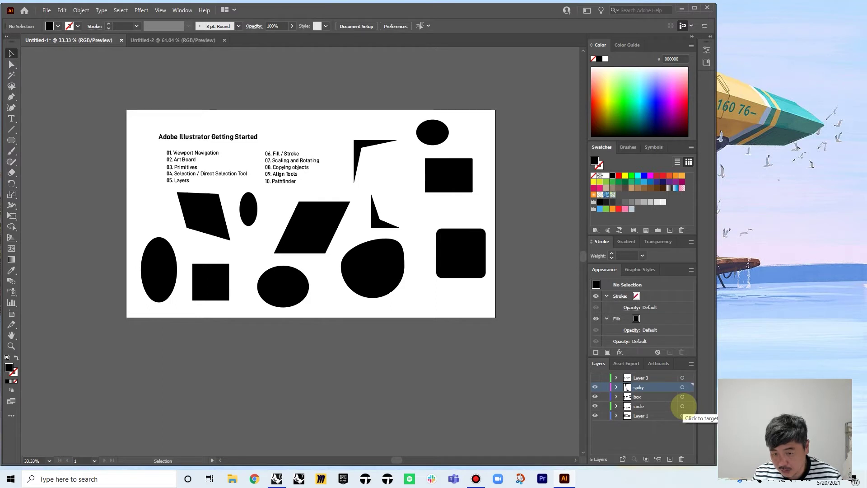
Select everything on the circle layer, switch to everything on the box layer, and clear the selection.
left_click(682, 406)
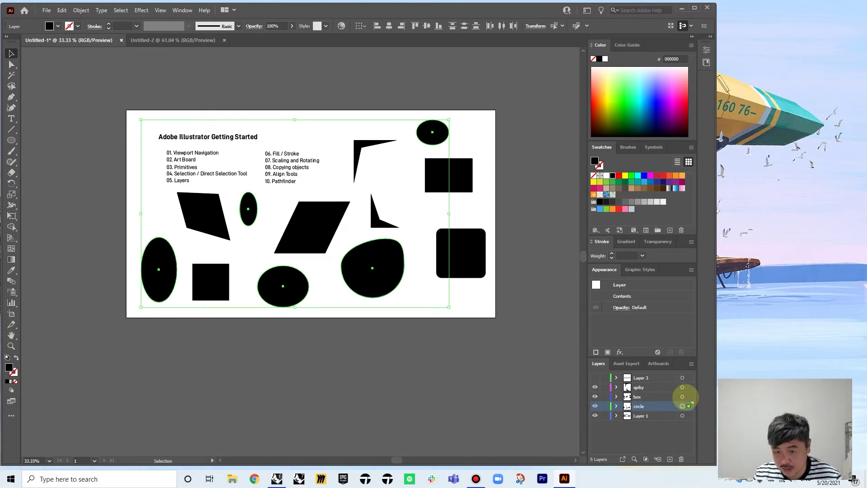
left_click(683, 396)
left_click(464, 381)
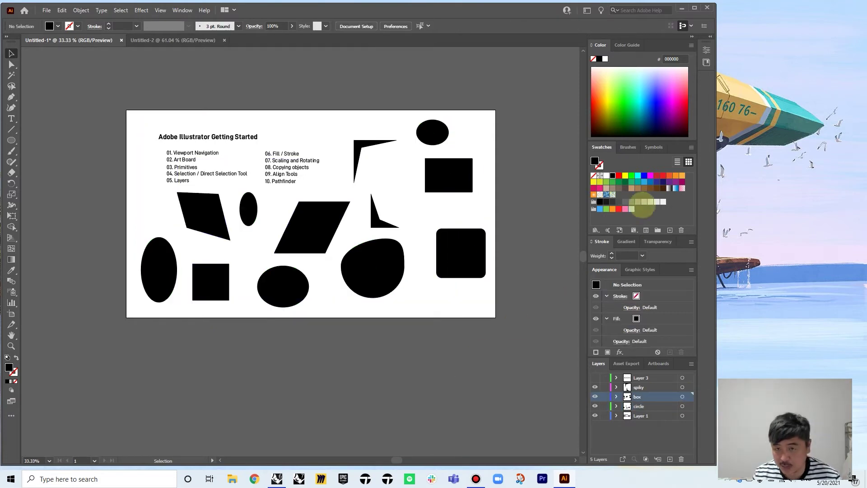
Maximize the application window and select the slanted parallelogram in the middle of the artboard.
left_click(694, 8)
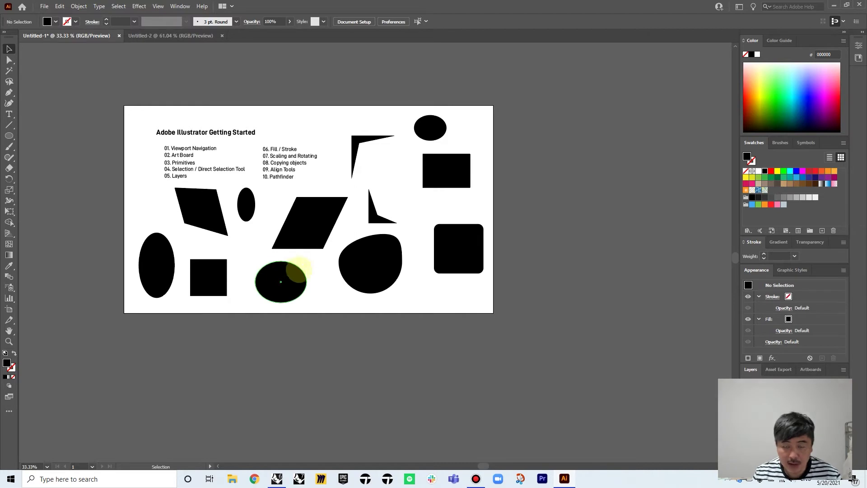
scroll(213, 270, "up", 2)
scroll(213, 271, "down", 1)
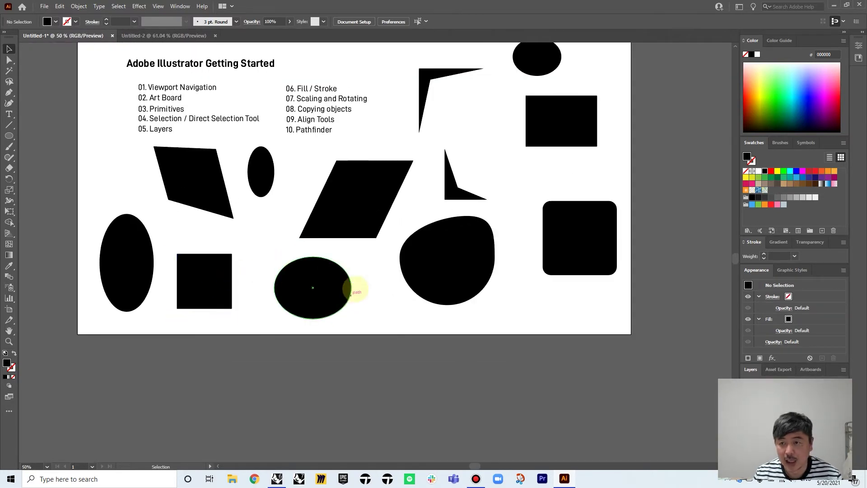
left_click_drag(421, 259, 481, 298)
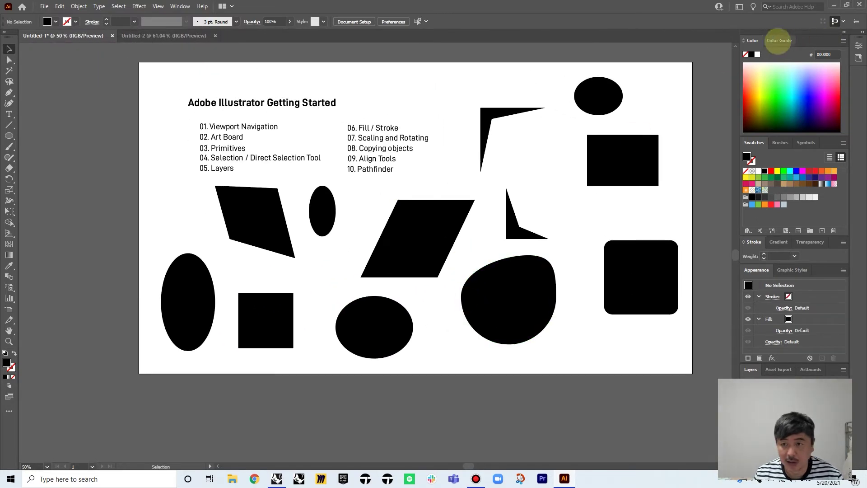
left_click(416, 238)
scroll(450, 218, "up", 2)
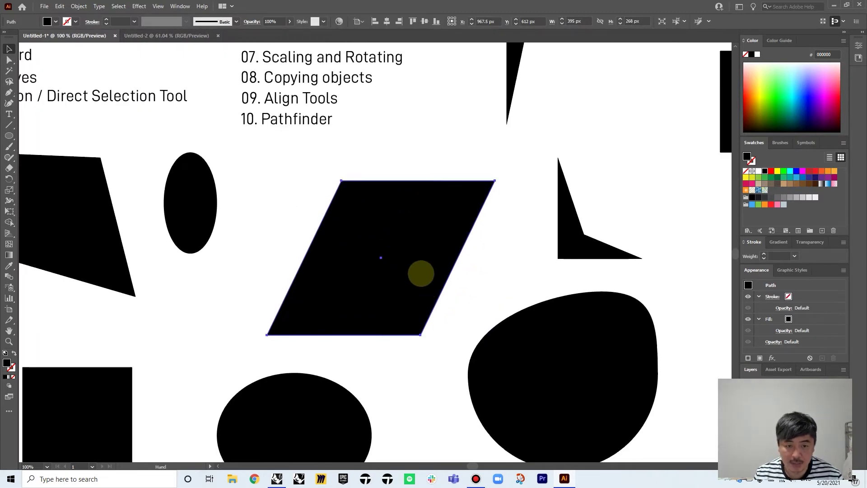
left_click_drag(421, 273, 395, 225)
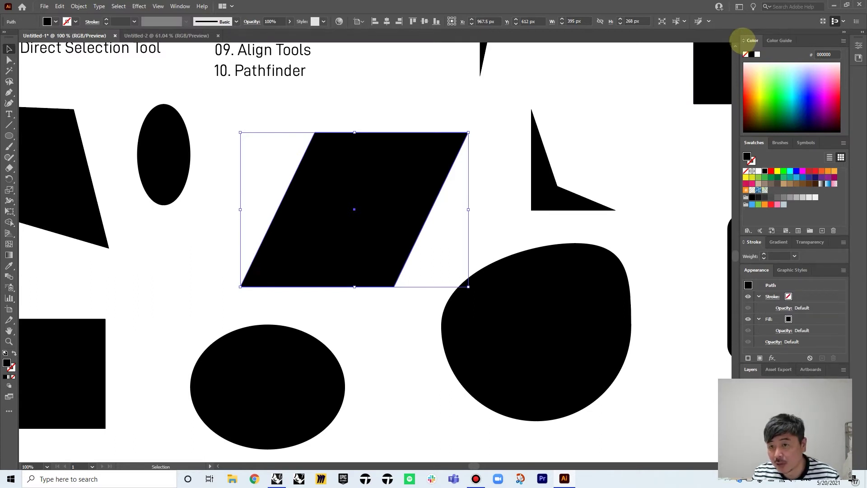
Cycle the color controls through their display sizes until the fill and stroke swatches with RGB sliders are shown.
left_click(742, 41)
left_click(742, 40)
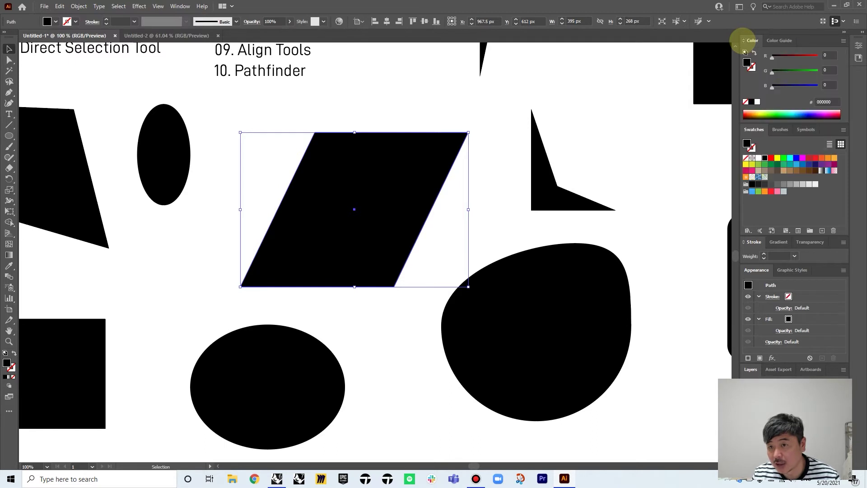
left_click(742, 40)
left_click(741, 41)
left_click(742, 41)
left_click(742, 41)
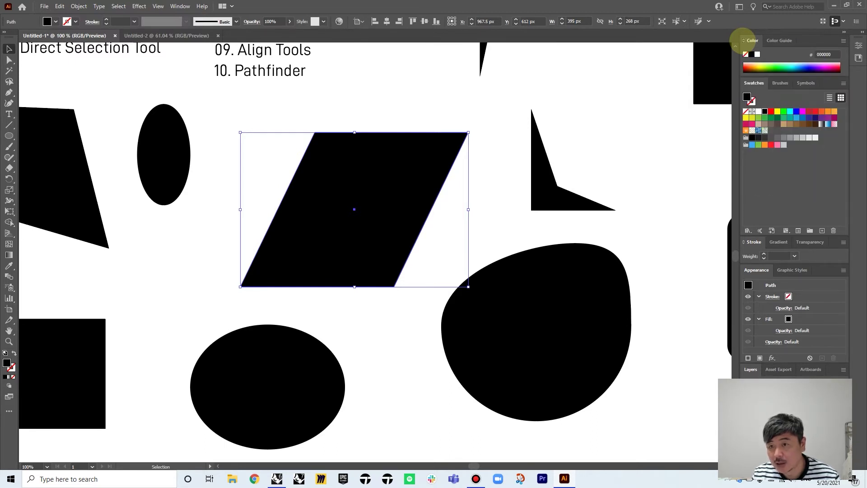
left_click(742, 41)
left_click(742, 40)
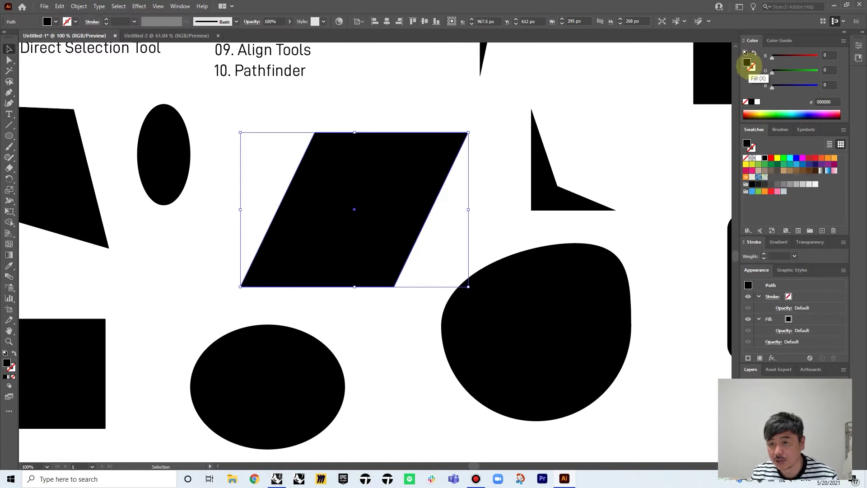
Shift the middle parallelogram slightly down and change its fill to red by raising the R value.
left_click(289, 92)
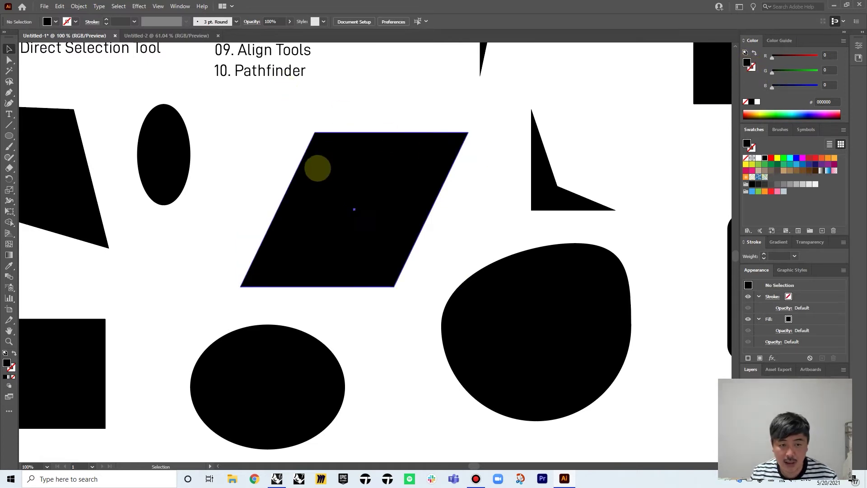
left_click_drag(318, 168, 317, 178)
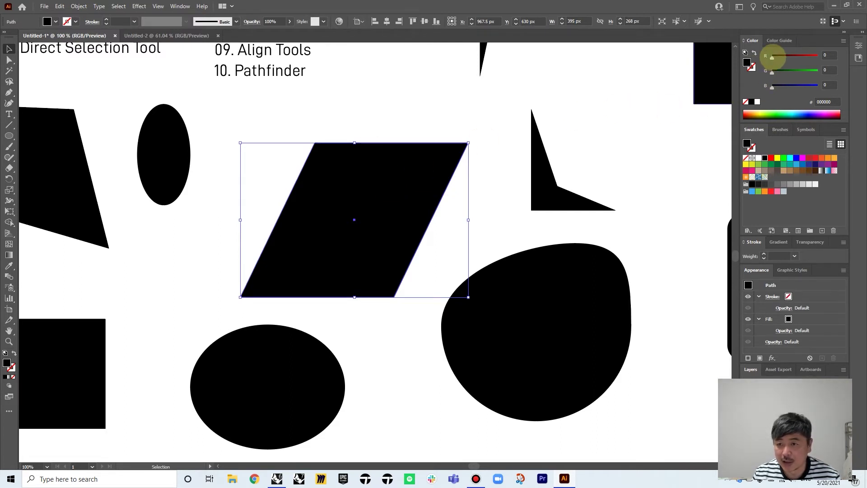
left_click_drag(780, 57, 852, 53)
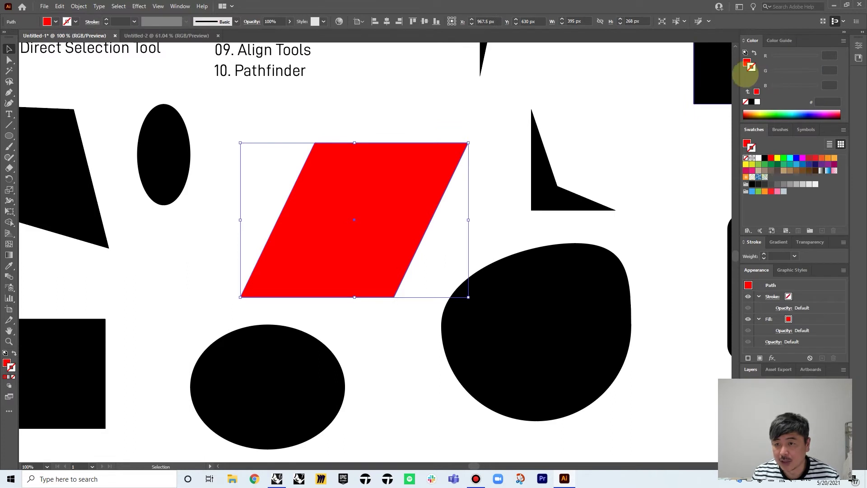
Give the red parallelogram a pure blue stroke by raising the stroke's B value to 255, and clear the selection.
left_click(750, 66)
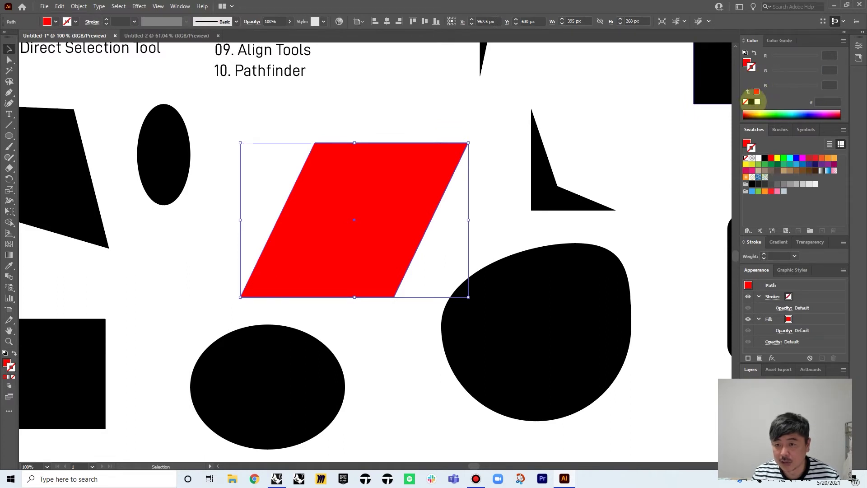
left_click(756, 92)
left_click_drag(783, 87, 854, 82)
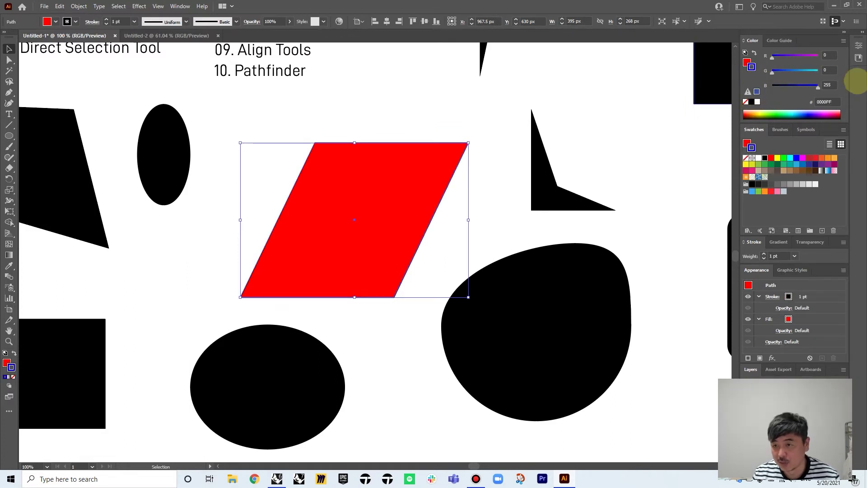
left_click(443, 121)
left_click(381, 175)
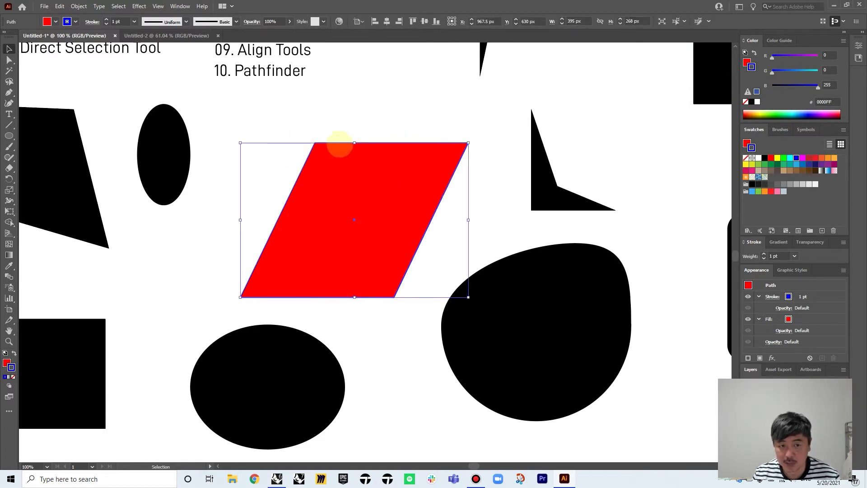
left_click(427, 114)
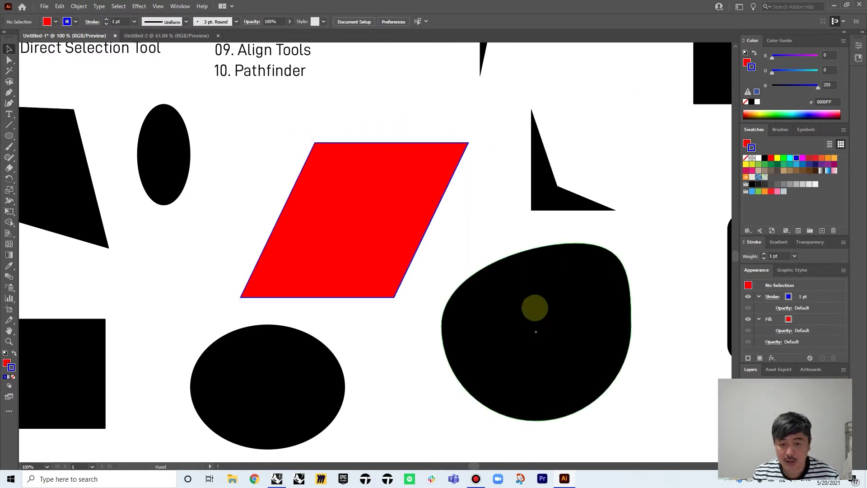
Remove the fill of the large rounded blob, give it a green stroke with G at 255, and deselect it.
left_click_drag(534, 309, 517, 244)
left_click(515, 252)
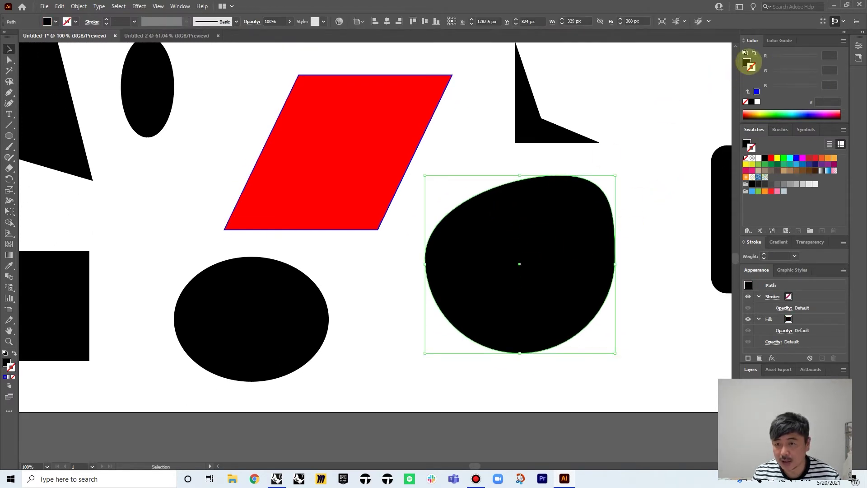
left_click(746, 61)
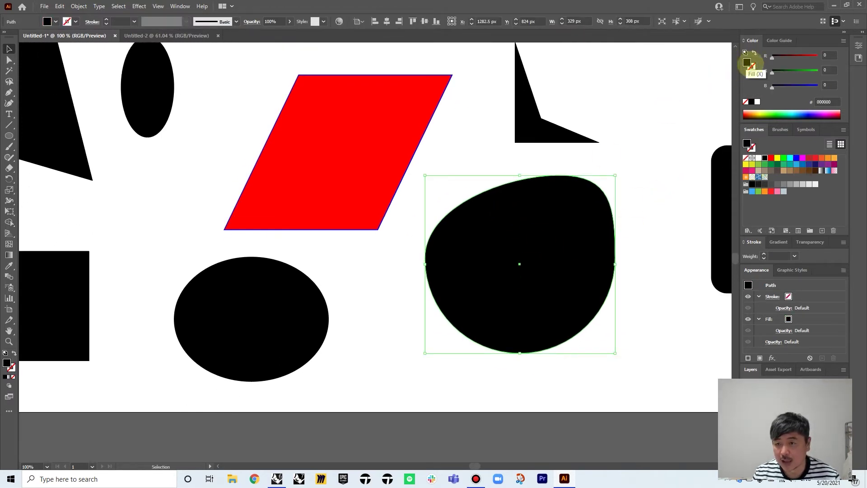
left_click(746, 101)
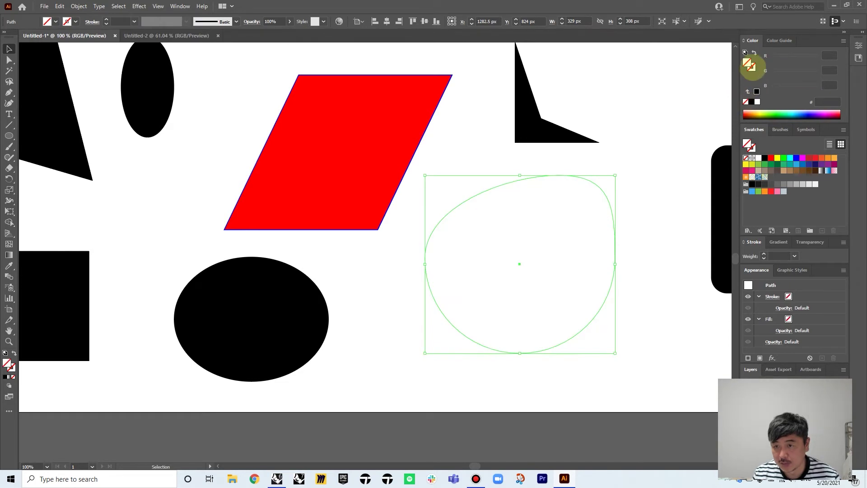
left_click_drag(776, 71, 837, 70)
left_click(644, 159)
scroll(406, 234, "down", 1)
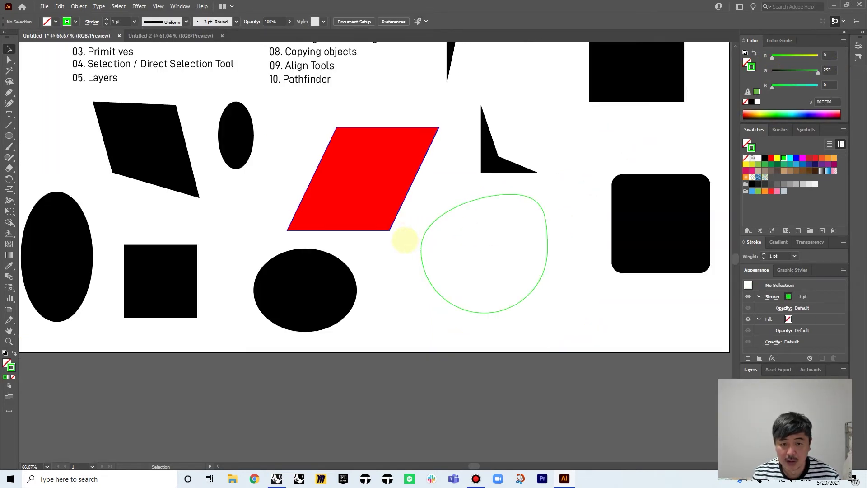
Apply the last-used green as the wide bottom ellipse's stroke, and set its fill to R 119, G 191, B 0.
left_click(318, 275)
scroll(311, 294, "up", 2)
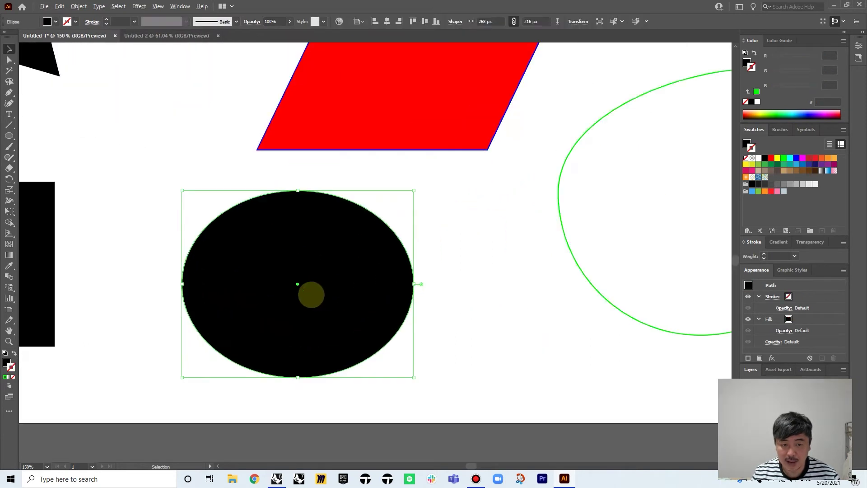
left_click(756, 91)
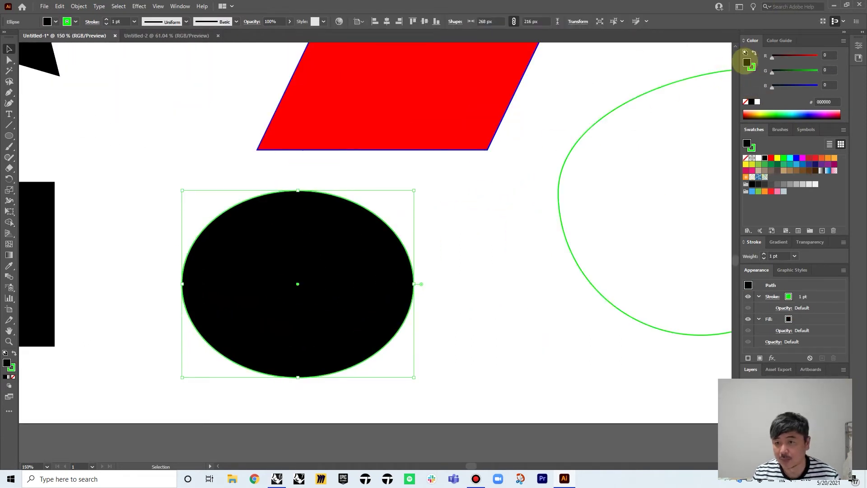
left_click(805, 71)
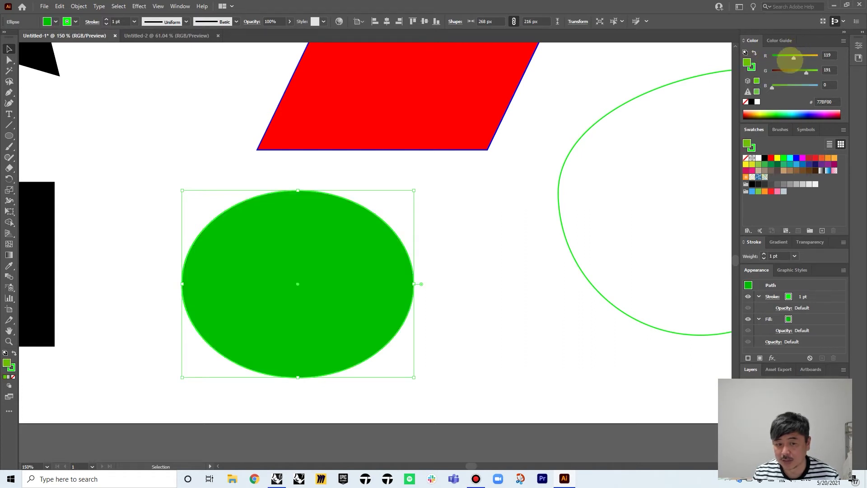
left_click(793, 57)
left_click(605, 129)
scroll(484, 213, "down", 3)
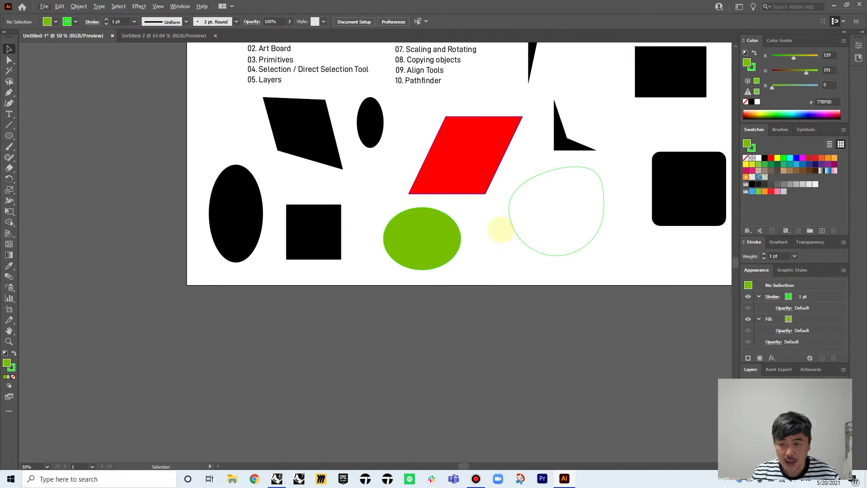
Stretch the red parallelogram vertically and resize it from its upper-right corner to about 410 × 247 px.
left_click_drag(476, 251, 433, 254)
left_click_drag(433, 212, 441, 284)
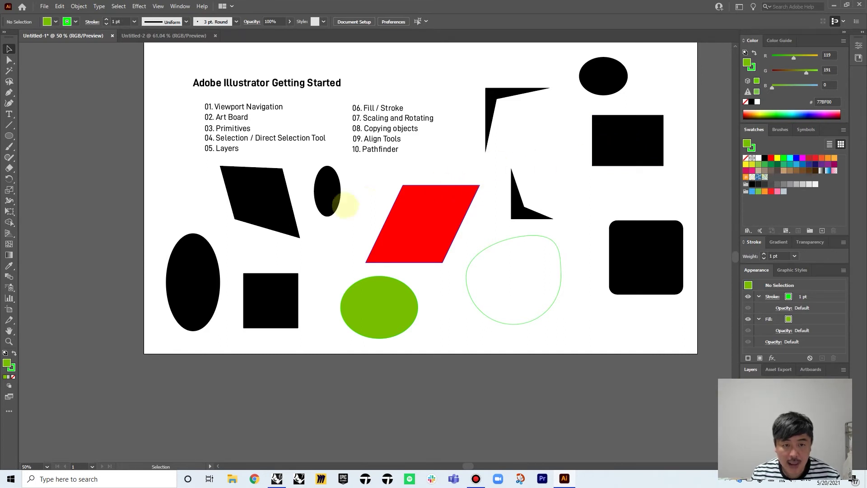
scroll(440, 243, "up", 2)
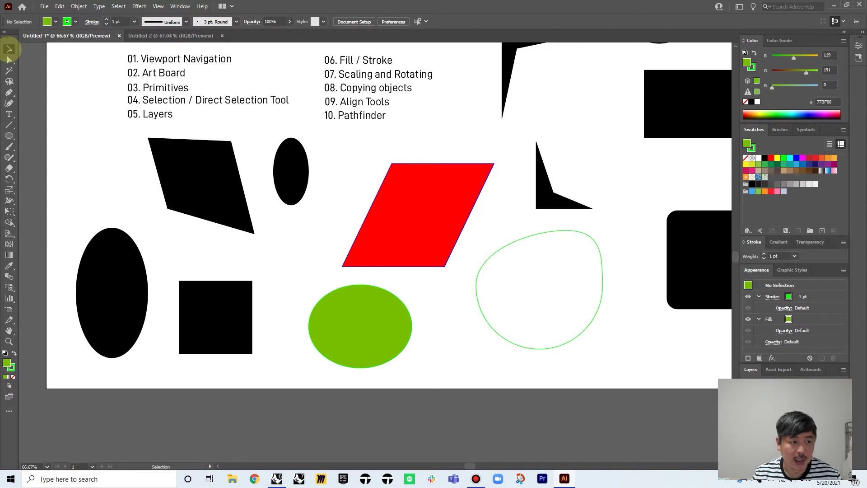
left_click(413, 211)
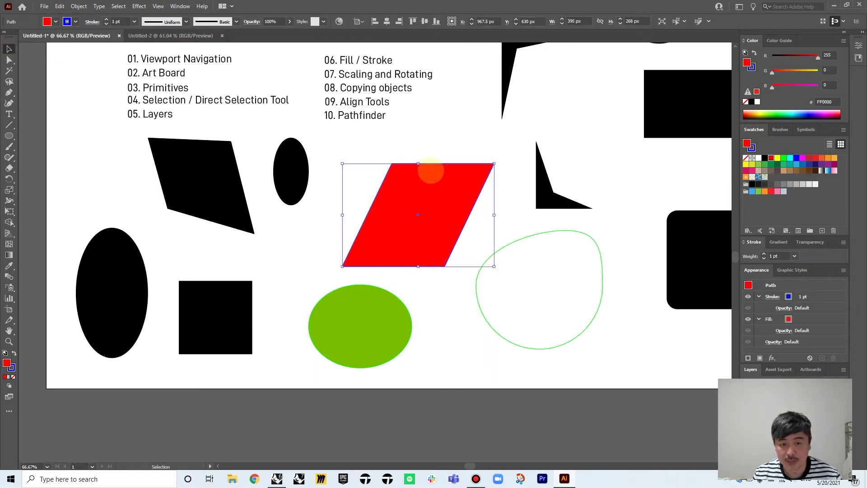
mouse_move(418, 163)
left_mouse_down()
mouse_move(420, 228)
mouse_move(430, 164)
left_mouse_up()
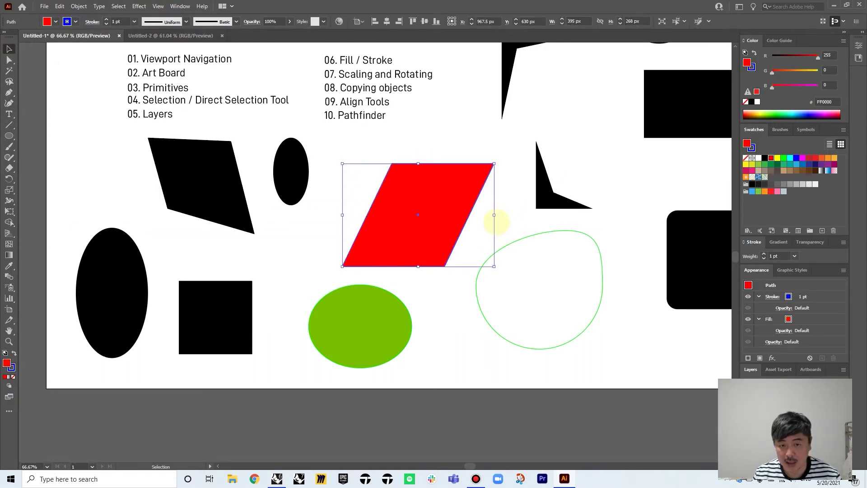
mouse_move(495, 215)
left_mouse_down()
mouse_move(406, 223)
mouse_move(494, 215)
left_mouse_up()
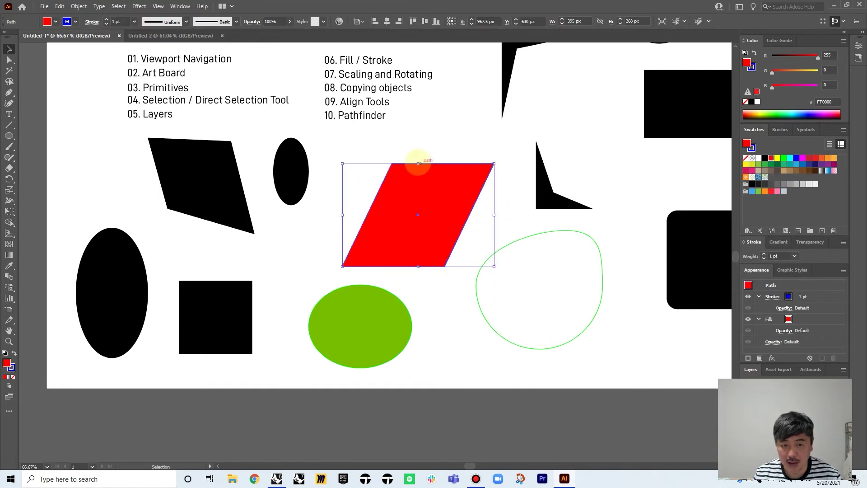
mouse_move(419, 163)
left_mouse_down()
mouse_move(425, 211)
mouse_move(427, 151)
left_mouse_up()
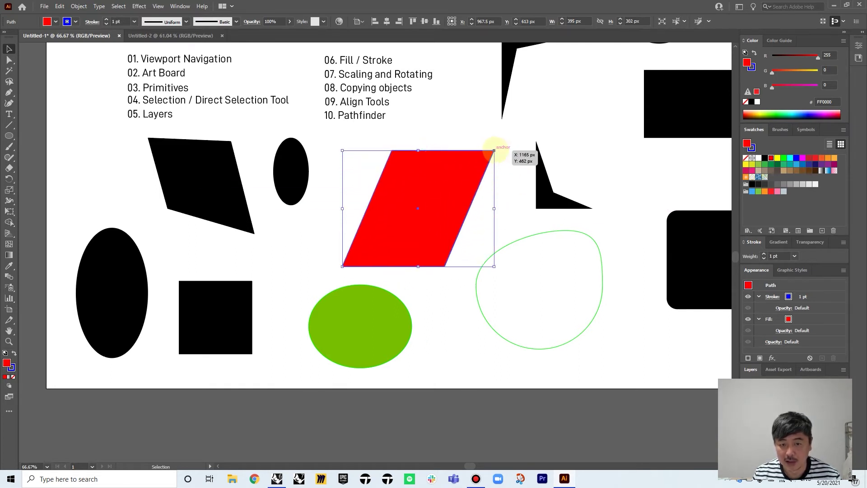
left_click_drag(494, 151, 500, 171)
Enlarge the green ellipse from its upper-right corner to about 303 × 244.5 px.
left_click(386, 336)
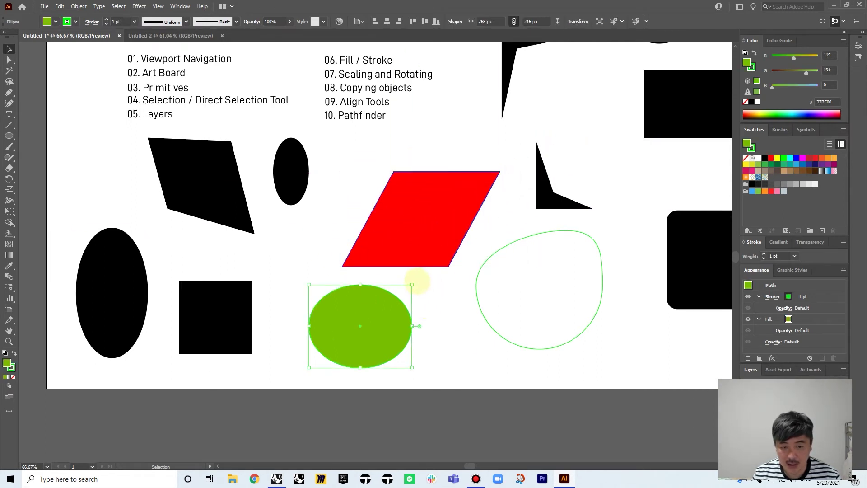
mouse_move(411, 283)
left_mouse_down()
mouse_move(522, 218)
mouse_move(401, 292)
mouse_move(425, 273)
left_mouse_up()
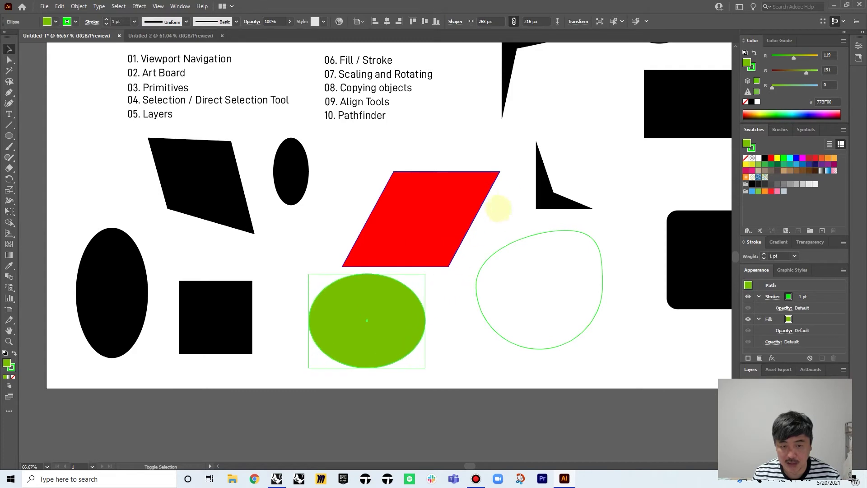
scroll(504, 222, "up", 2)
scroll(480, 220, "down", 2)
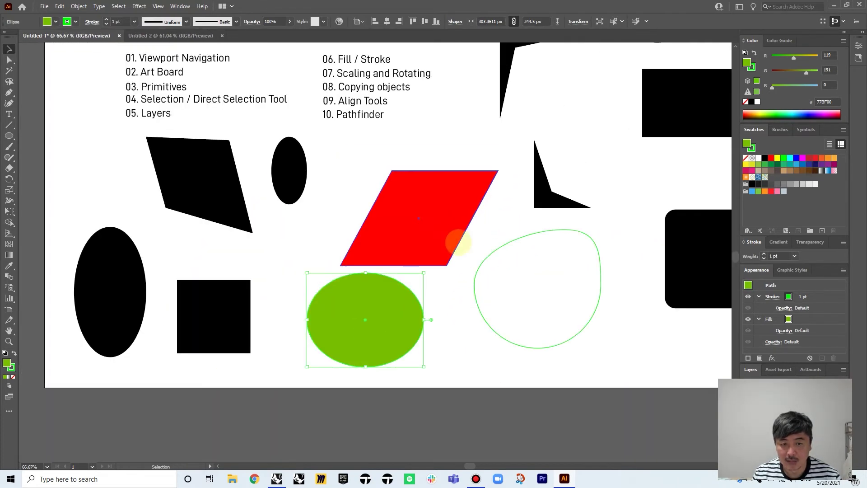
Move the red parallelogram slightly up and to the left, rotate it about its center, and deselect it.
left_click_drag(433, 207, 424, 184)
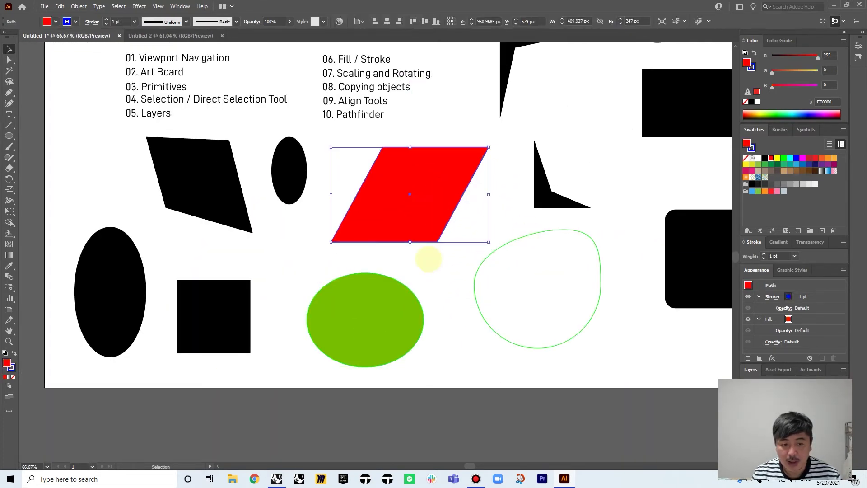
mouse_move(326, 242)
left_mouse_down()
mouse_move(449, 252)
mouse_move(391, 275)
mouse_move(320, 230)
mouse_move(316, 246)
left_mouse_up()
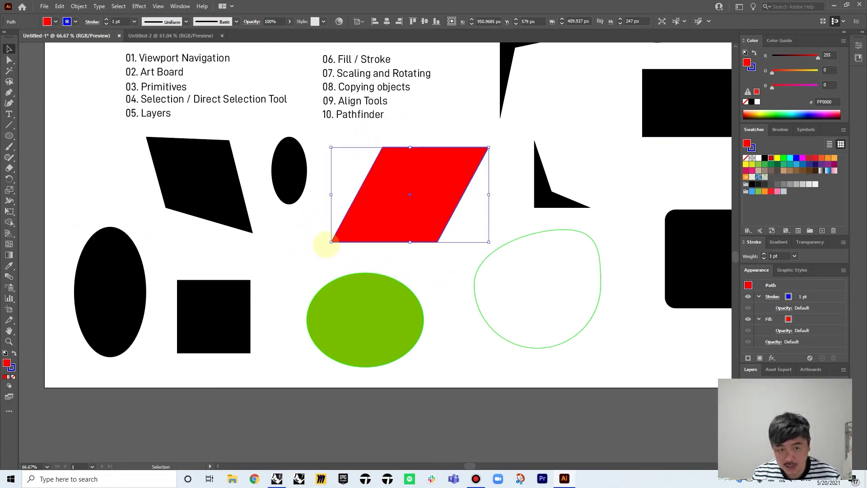
left_click_drag(326, 244, 543, 132)
left_click(591, 180)
Delete all the practice shapes from the artboard, keeping only the title and topic list.
scroll(591, 180, "down", 3)
left_click_drag(657, 287, 289, 160)
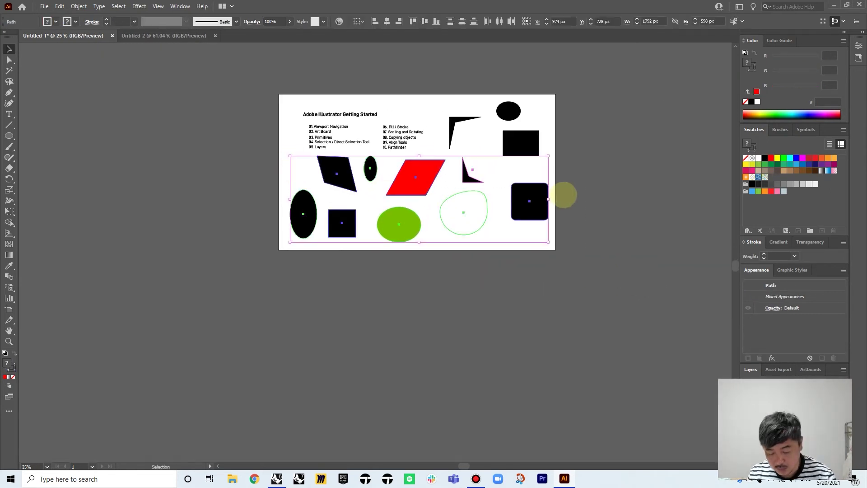
key("Delete")
left_click_drag(545, 81, 451, 168)
key("Delete")
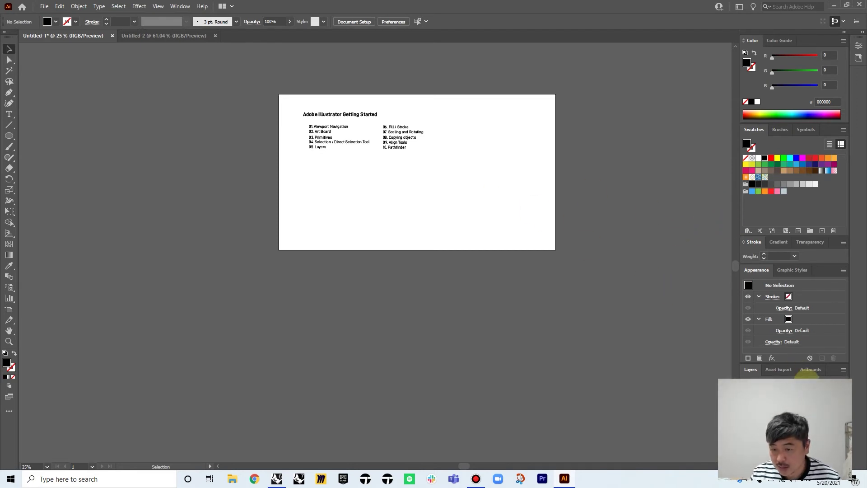
Restore the window to its smaller size, then show Layer 3 to view the row of moon shapes and hide it again.
left_click(846, 6)
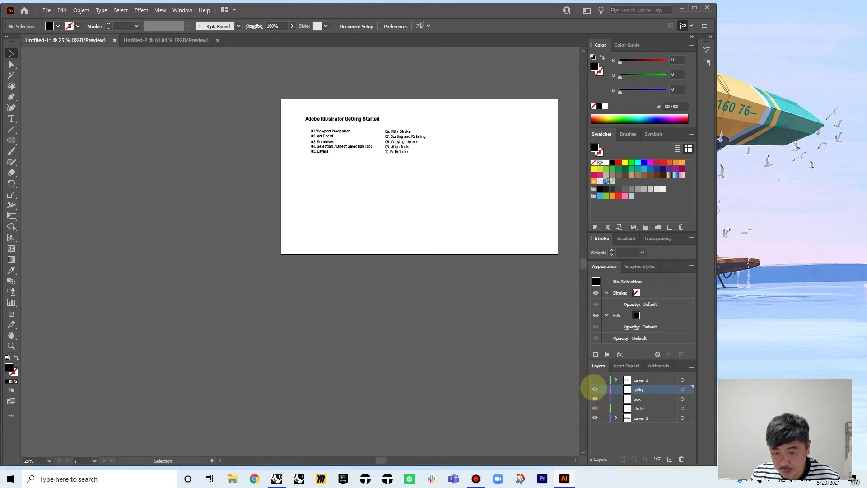
left_click(594, 380)
scroll(456, 228, "up", 1)
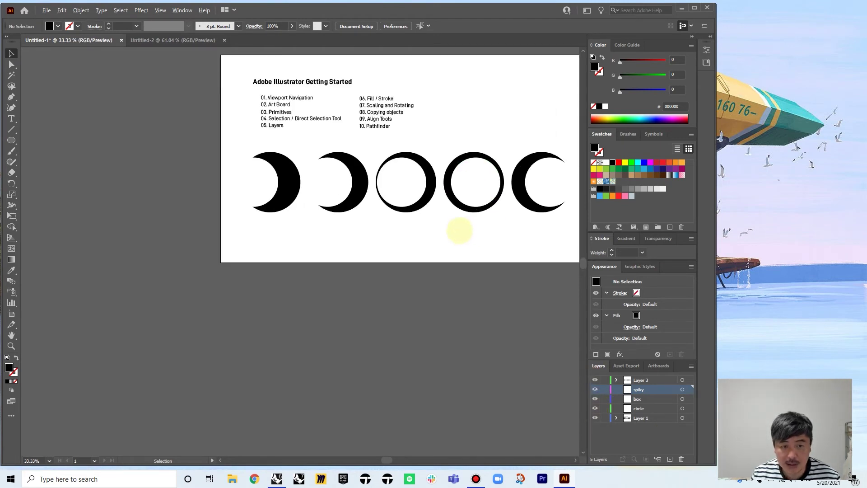
left_click_drag(487, 284, 415, 327)
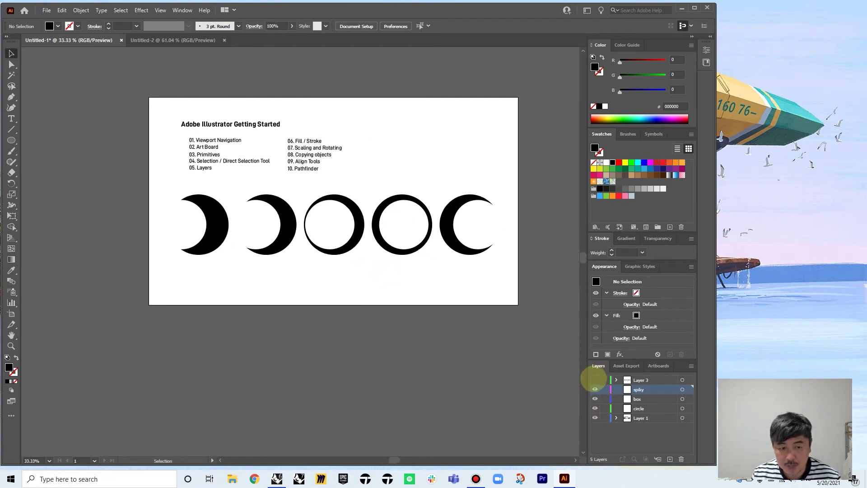
left_click(594, 380)
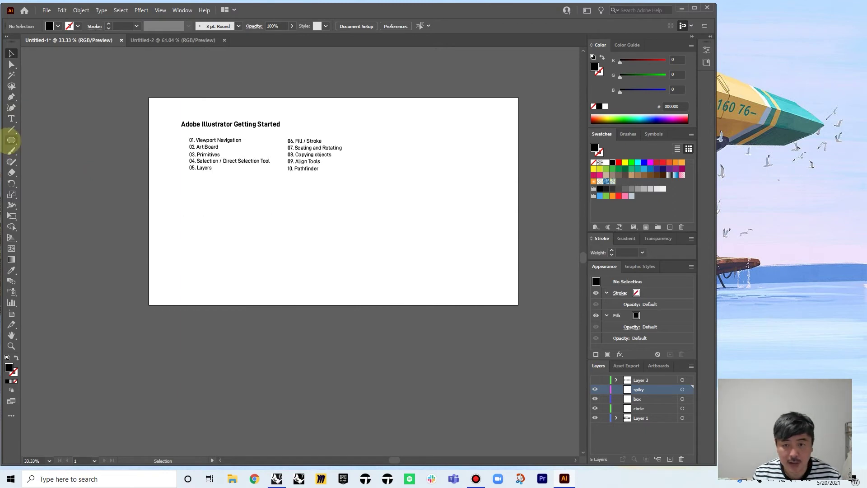
Draw a black circle about 247 px in diameter below the topic list, near the artboard's left edge.
left_click(12, 140)
left_click_drag(177, 213, 226, 260)
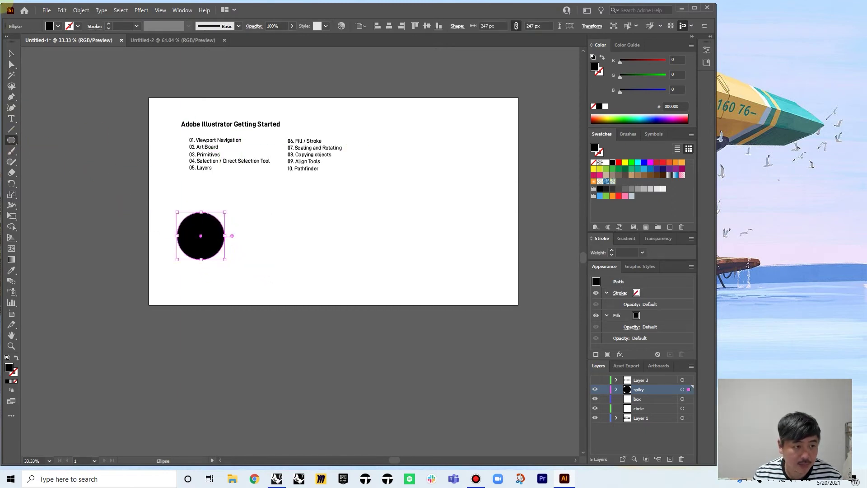
left_click(11, 53)
left_click_drag(282, 260, 232, 279)
scroll(394, 275, "up", 1)
scroll(289, 270, "down", 1)
scroll(224, 267, "up", 1)
left_click_drag(150, 267, 148, 248)
left_click(232, 246)
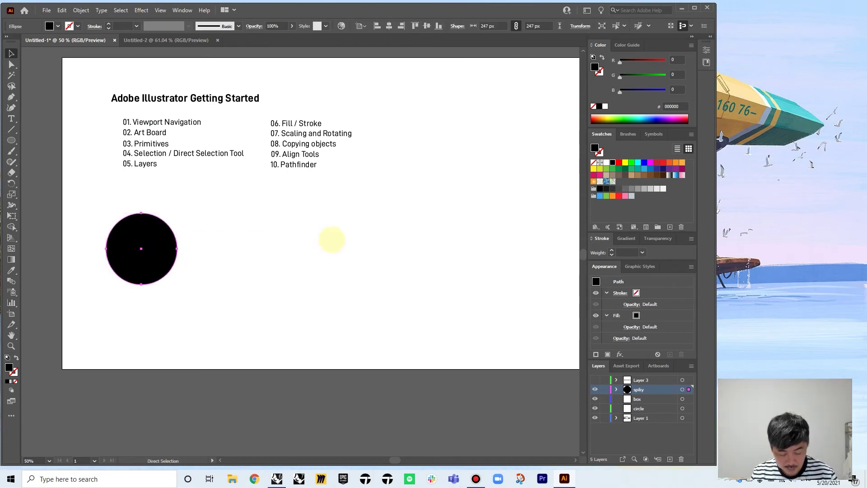
Copy and paste the black circle, shift the pasted copy to the right, and delete that copy.
key("ctrl+c")
key("ctrl+v")
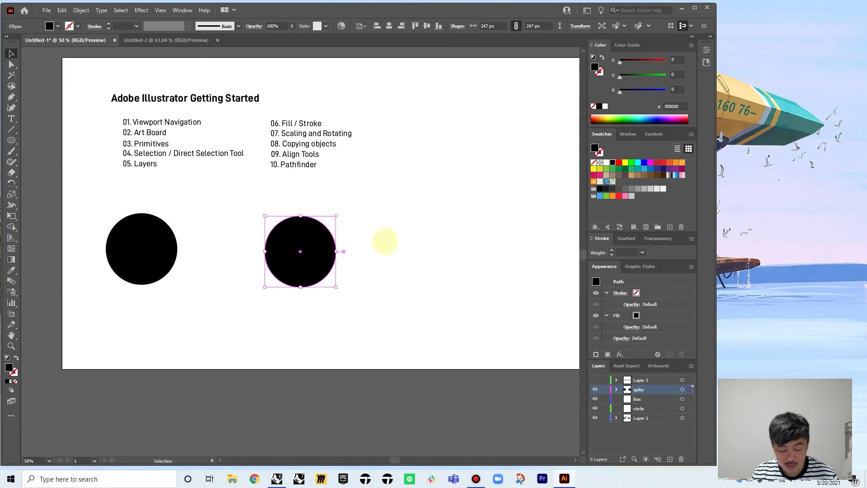
left_click_drag(298, 242, 338, 248)
key("Delete")
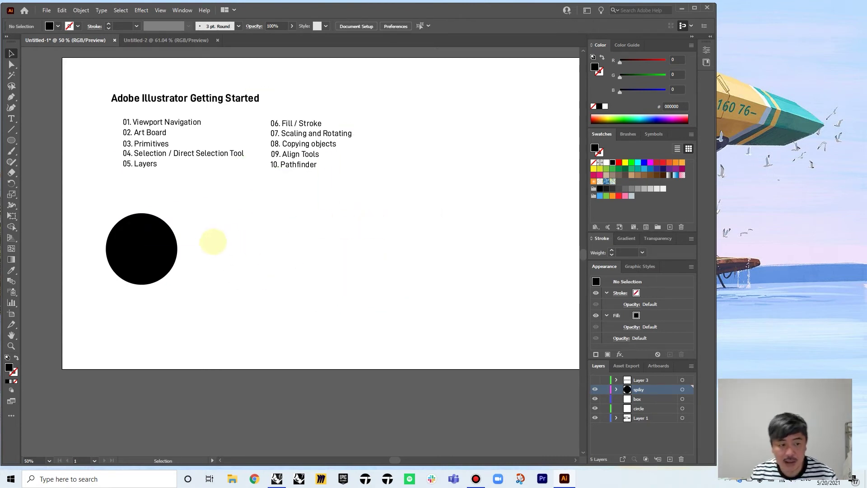
Duplicate the black circle directly to its right, level with the original and separated by a small gap.
left_click(148, 241)
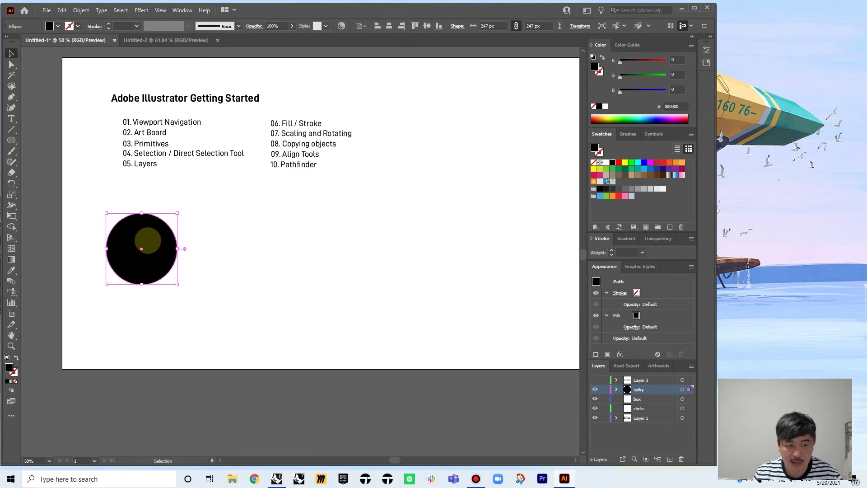
left_click_drag(161, 236, 234, 240)
key("alt")
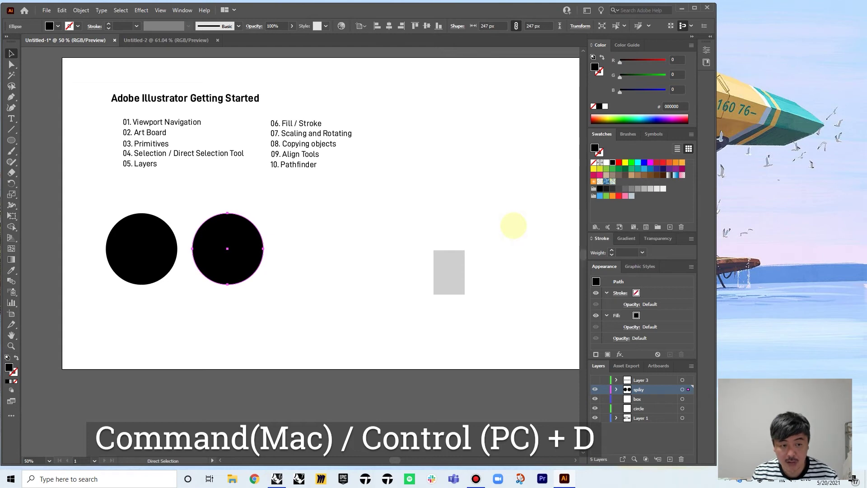
Repeat the last duplication three times to extend the row to five evenly spaced black circles.
key("ctrl+d")
key("ctrl+d")
key("ctrl+d")
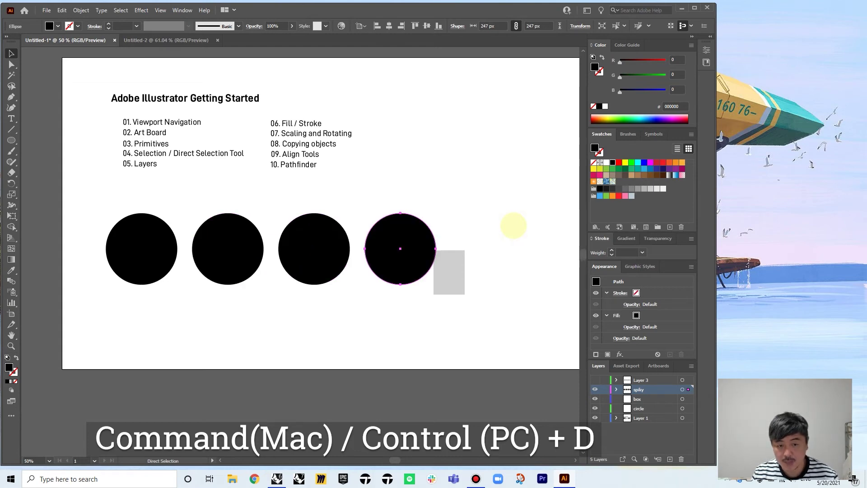
scroll(435, 161, "right", 3)
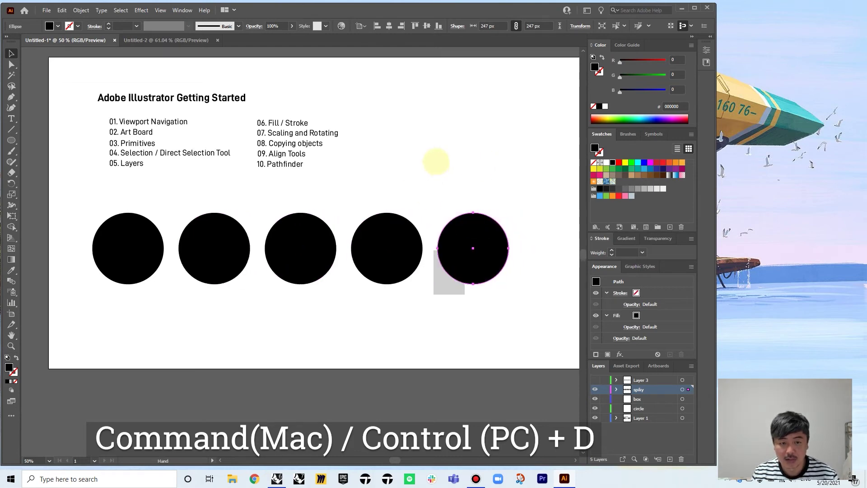
key("v")
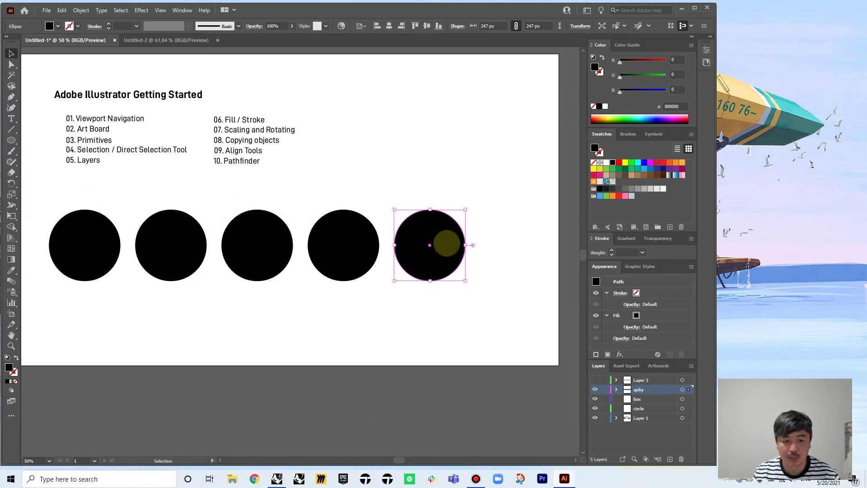
left_click(450, 168)
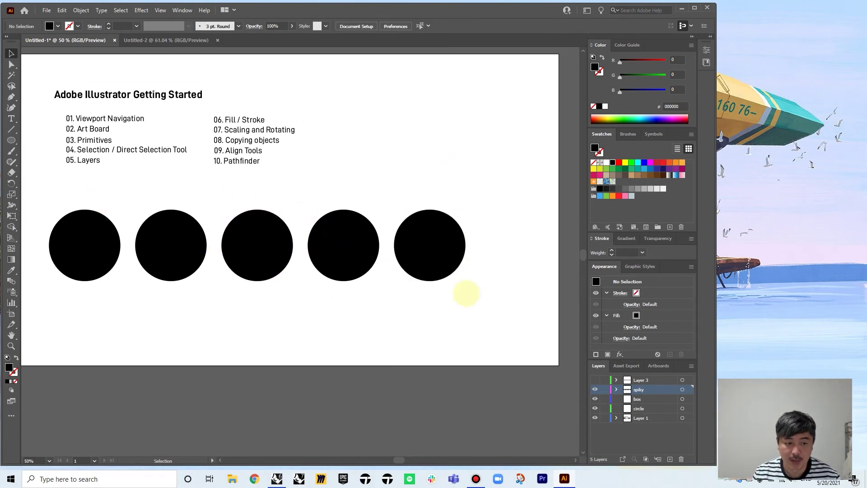
Delete every black circle except the leftmost one, and duplicate that circle directly to its right with a small gap.
left_click_drag(467, 292, 180, 246)
key("Delete")
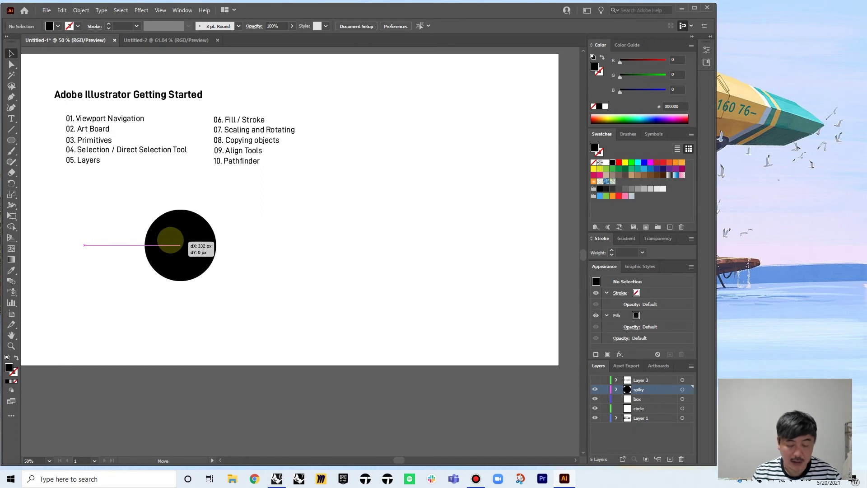
left_click_drag(180, 245, 174, 245)
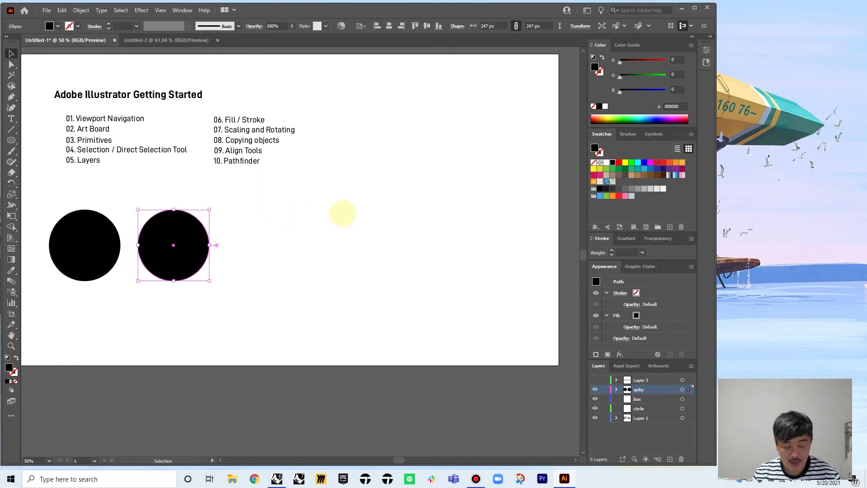
Repeat the duplication four times to make a level row of six evenly spaced black circles.
key("a")
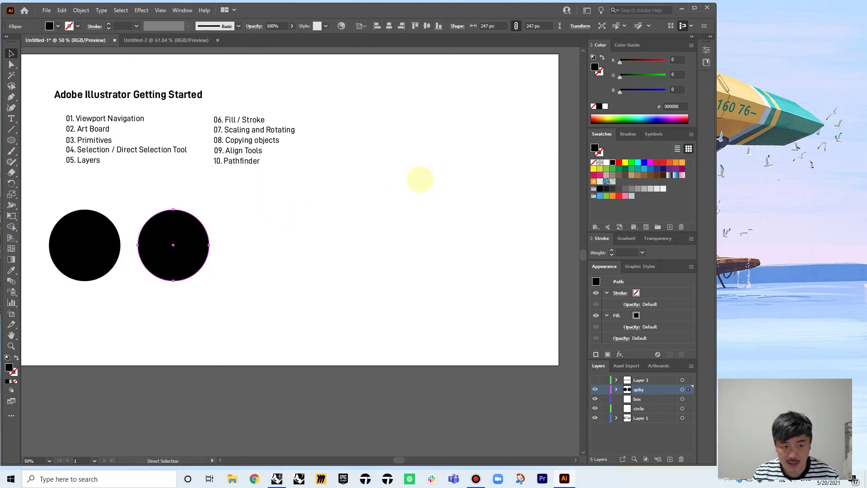
key("ctrl+d")
key("ctrl+d")
key("ctrl+d")
key("ctrl+d")
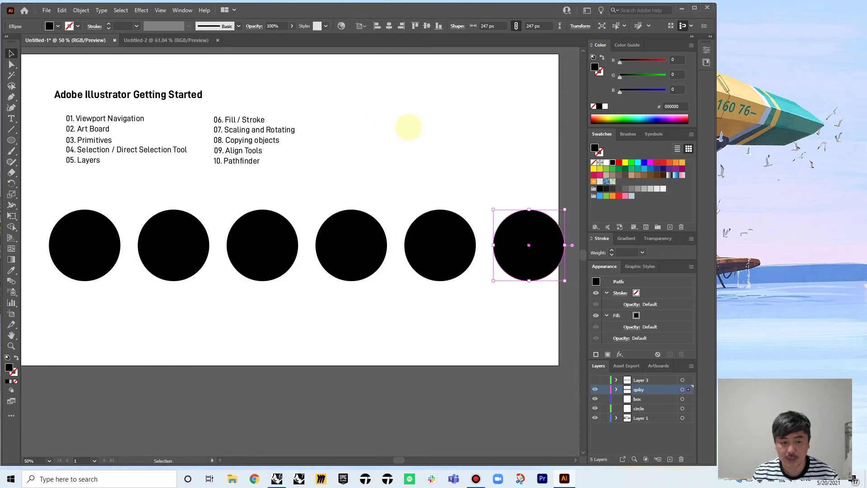
left_click(409, 128)
Draw a white-filled circle about 149 px in diameter inside the first black circle, slightly below its centre.
left_click_drag(328, 314, 311, 300)
scroll(365, 297, "down", 1)
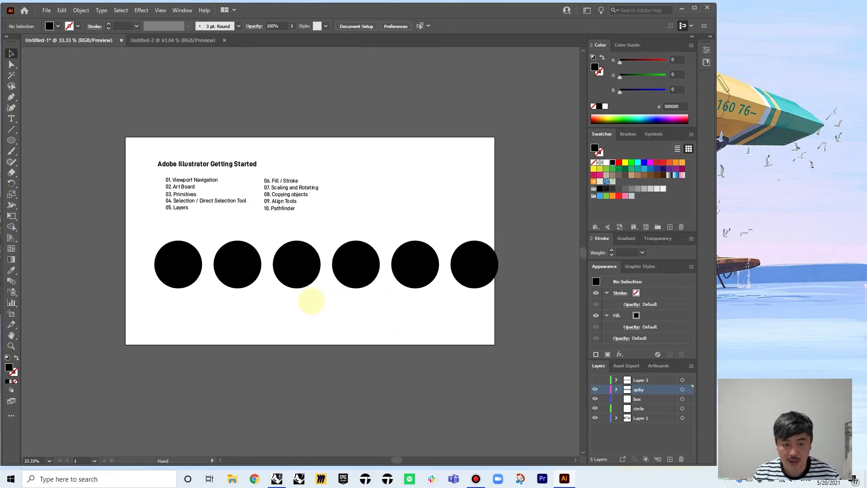
scroll(334, 301, "up", 1)
scroll(340, 300, "down", 1)
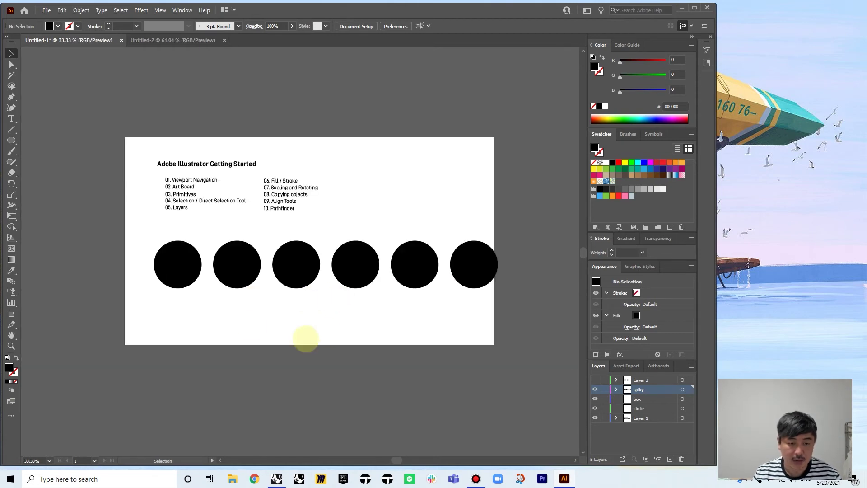
left_click_drag(280, 330, 289, 314)
key("l")
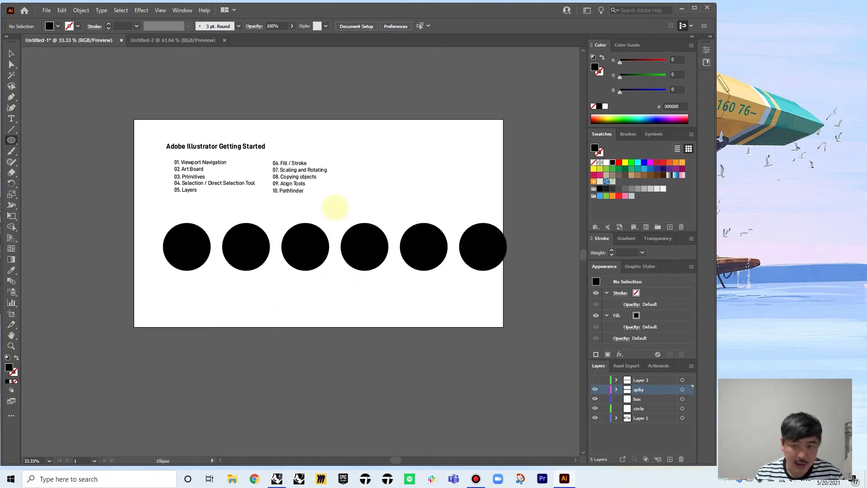
left_click(605, 106)
scroll(172, 246, "up", 3)
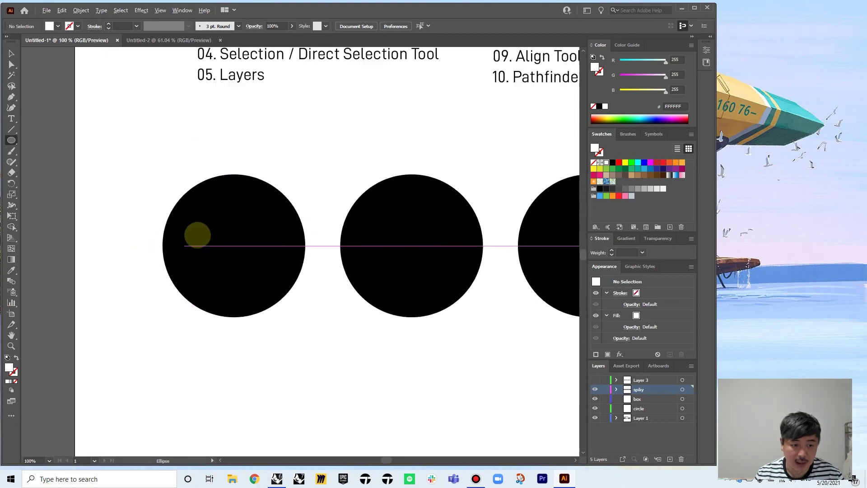
mouse_move(192, 217)
left_mouse_down()
mouse_move(240, 253)
mouse_move(276, 301)
left_mouse_up()
left_click(11, 53)
left_click(365, 144)
Duplicate the white circle onto the second black circle and repeat the copy until all six black circles have one.
scroll(363, 147, "down", 4)
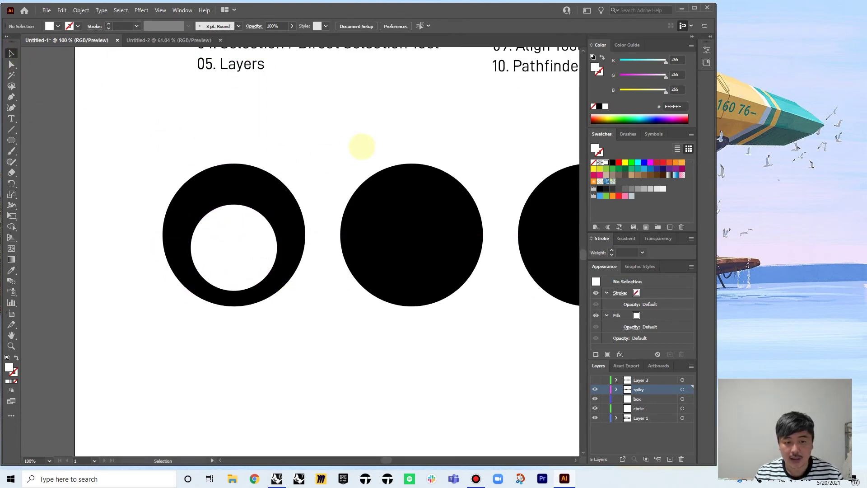
left_click_drag(310, 188, 238, 194)
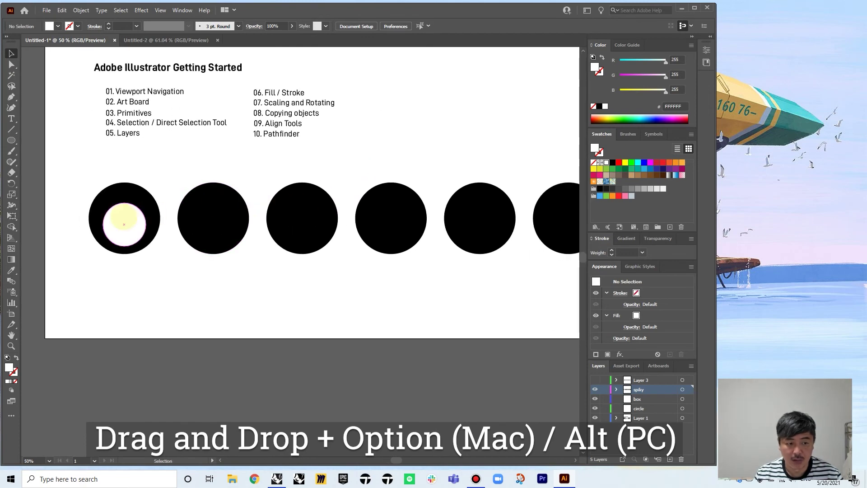
left_click_drag(124, 224, 221, 218)
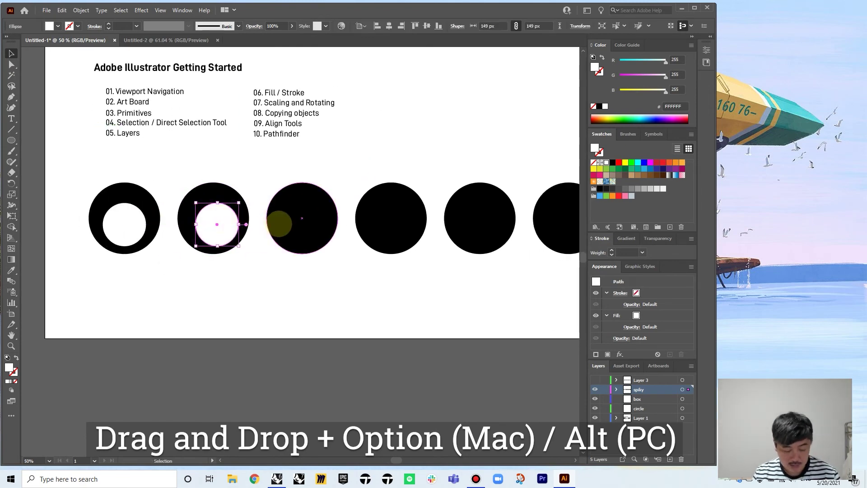
key("ctrl+d")
key("ctrl+d")
key("ctrl+d")
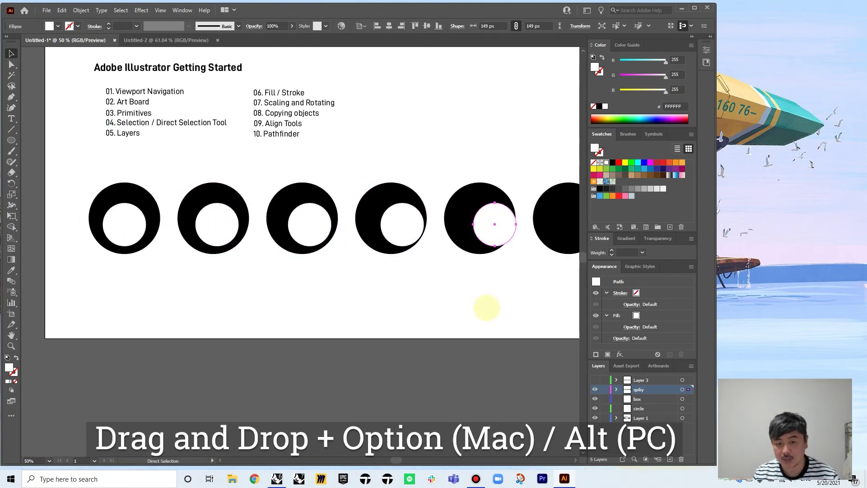
left_click_drag(475, 313, 362, 314)
left_click(491, 298)
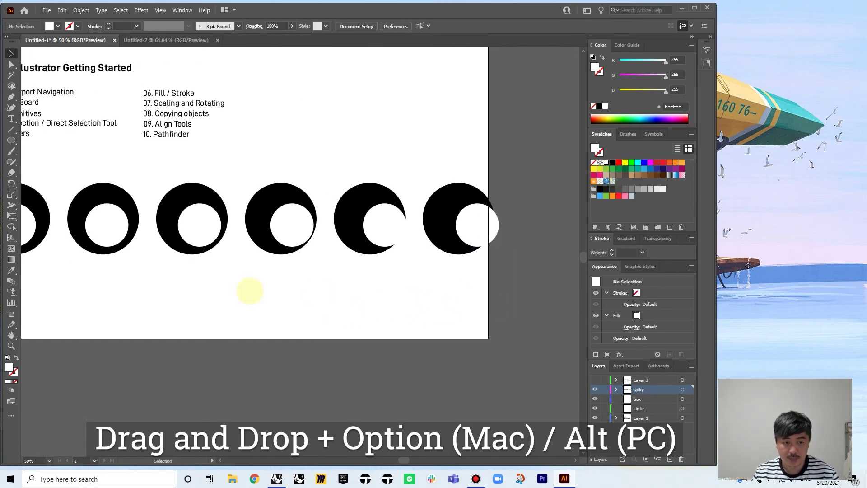
Move the six black circles one by one up and left of their white circles, keeping them level but unevenly spaced.
left_click_drag(248, 291, 351, 286)
scroll(347, 265, "down", 1)
scroll(297, 256, "up", 1)
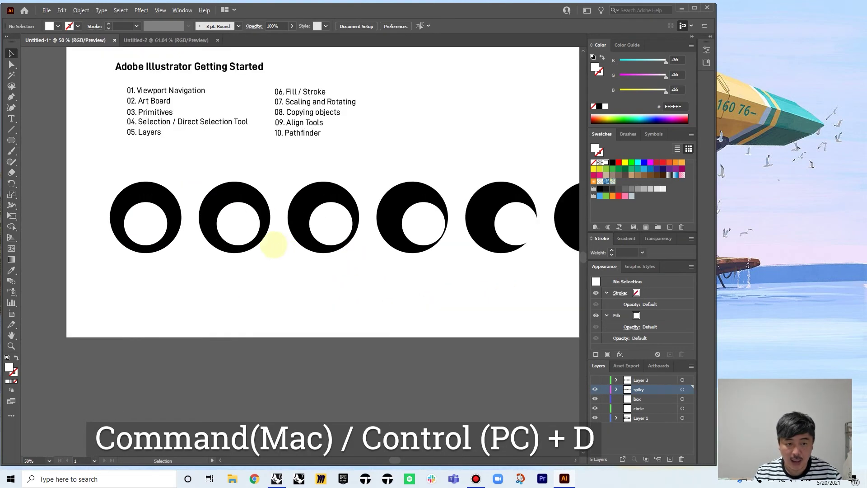
scroll(236, 208, "down", 1)
scroll(190, 217, "up", 1)
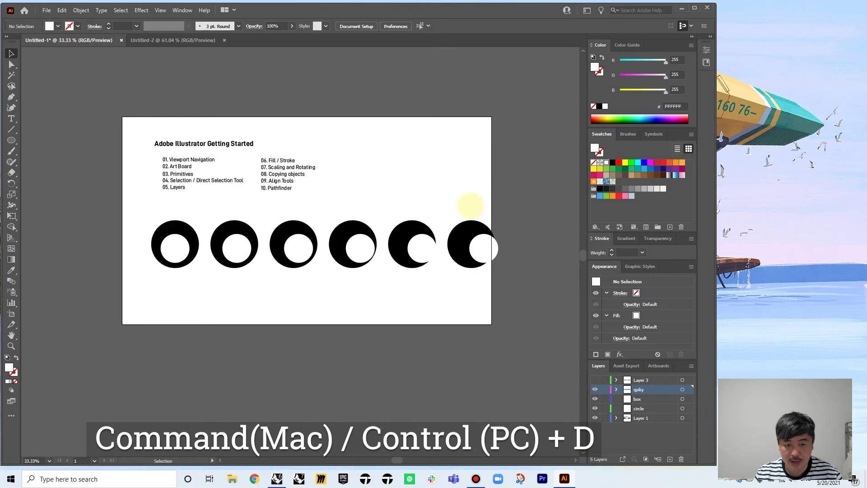
left_click_drag(178, 224, 168, 212)
left_click_drag(227, 242, 218, 225)
left_click_drag(287, 230, 272, 219)
left_click_drag(354, 229, 335, 219)
mouse_move(431, 228)
left_mouse_down()
mouse_move(418, 218)
mouse_move(447, 226)
left_mouse_up()
left_click(455, 199)
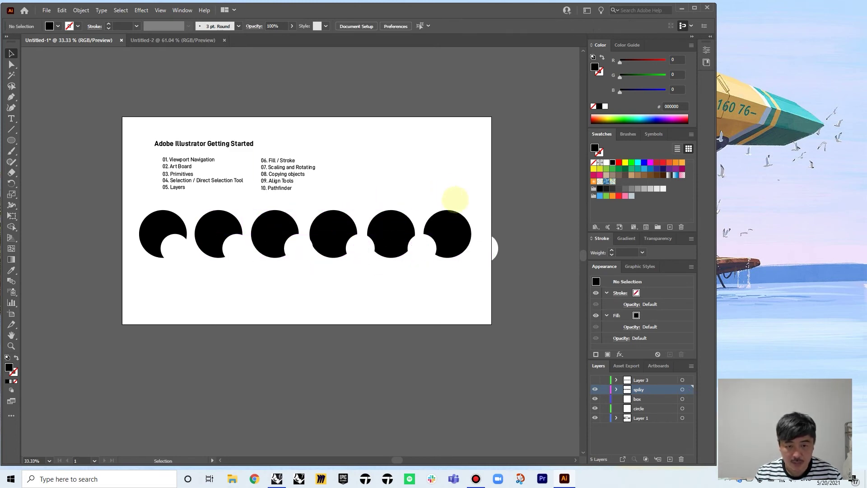
Distribute the six black circles evenly with Horizontal Distribute Center.
left_click_drag(247, 206, 149, 224)
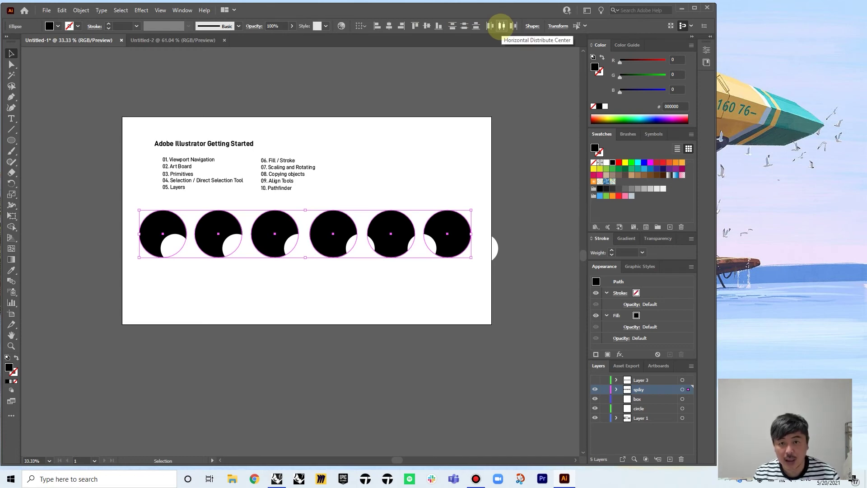
left_click(501, 26)
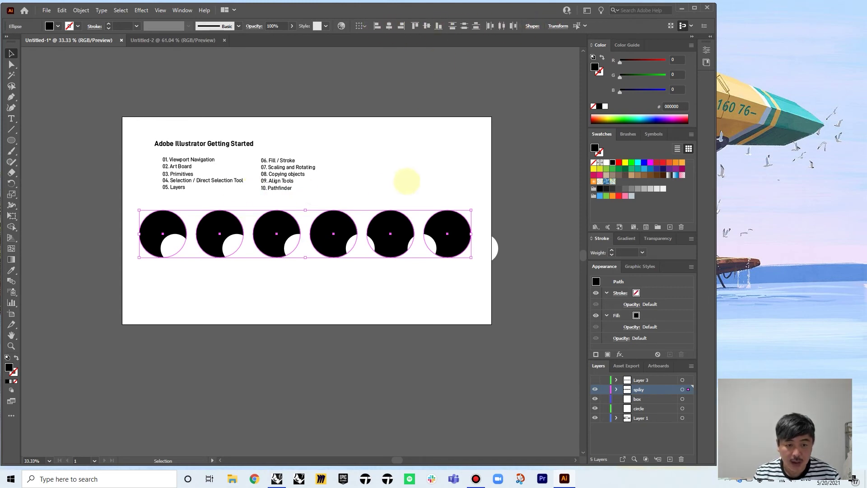
left_click(406, 180)
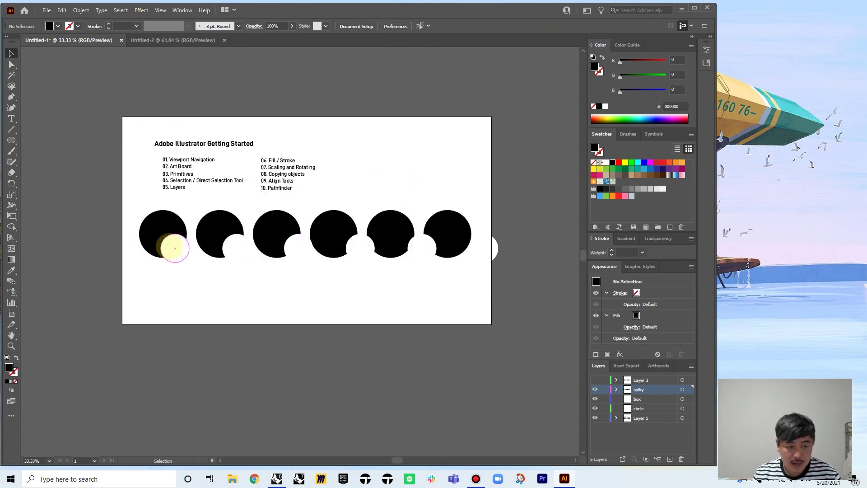
Move the first three white circles inside the first three black circles, each slightly lower than the one before, starting at the upper left.
left_click_drag(175, 248, 160, 233)
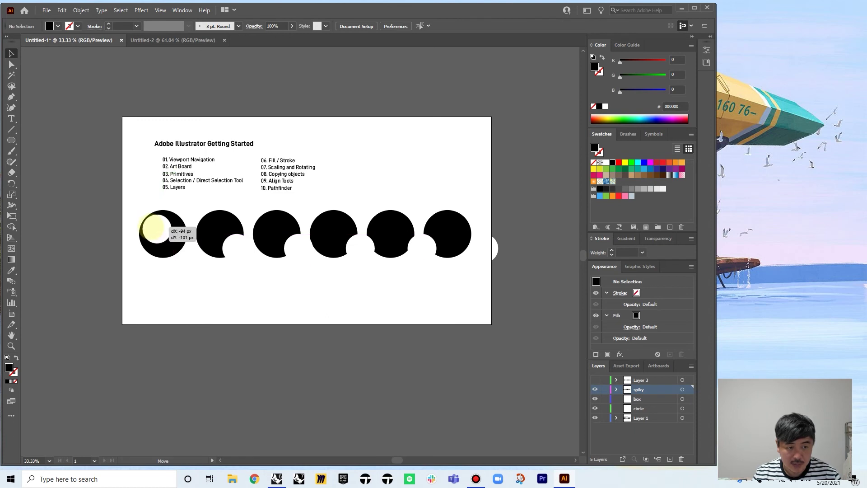
left_click_drag(157, 227, 157, 227)
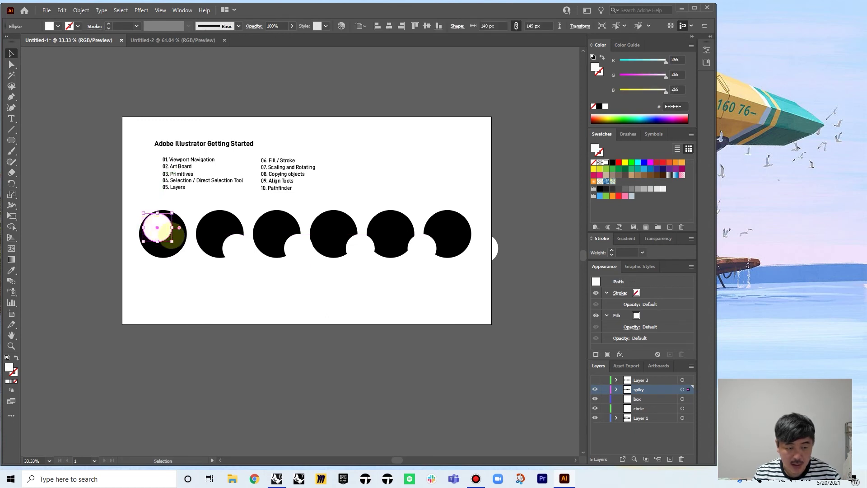
scroll(224, 244, "up", 1)
left_click_drag(246, 253, 215, 226)
left_click_drag(340, 257, 298, 232)
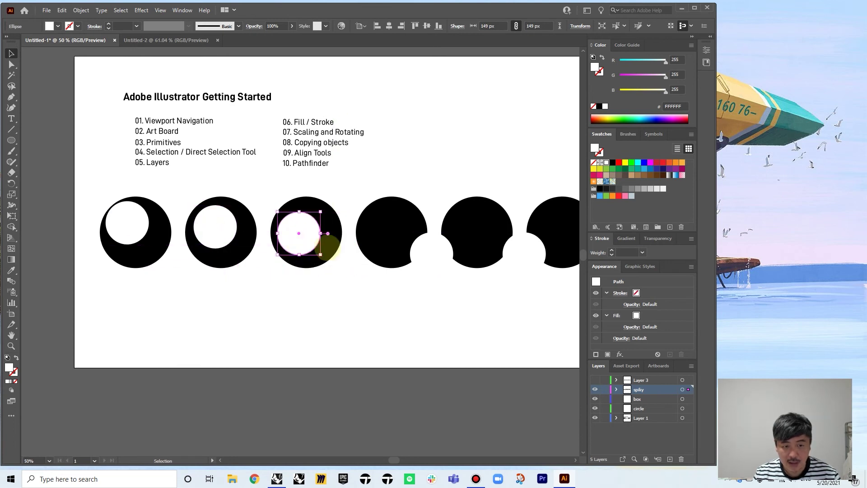
Move the other three white circles inside the last three black circles, progressively lower and ending at the sixth circle's lower right.
left_click_drag(432, 251, 389, 239)
left_click_drag(523, 254, 475, 242)
left_click_drag(388, 239, 395, 236)
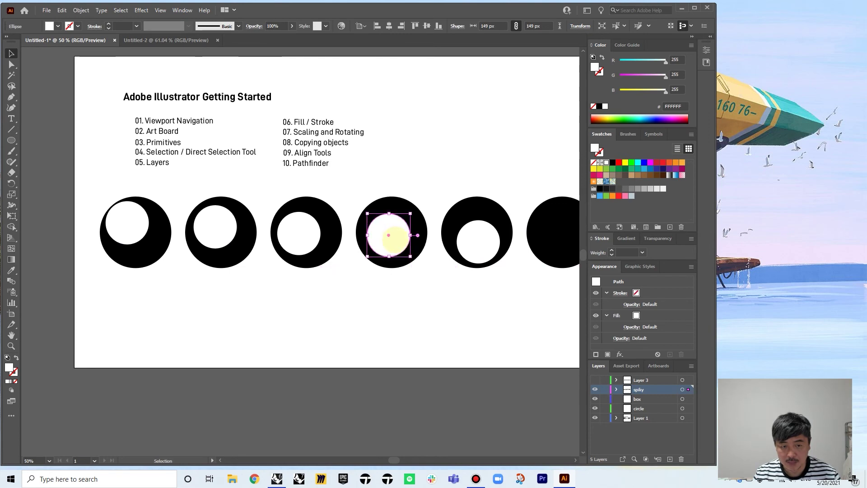
left_click_drag(472, 282, 364, 286)
left_click_drag(509, 264, 462, 245)
left_click_drag(447, 307, 510, 302)
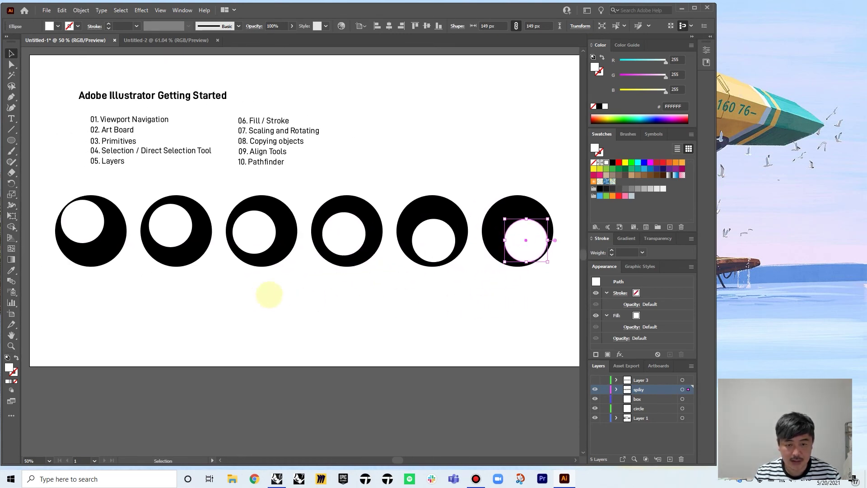
Offset the first white circle past its black circle's upper-left edge and the last one past its black circle's lower-right edge.
left_click_drag(77, 222, 69, 208)
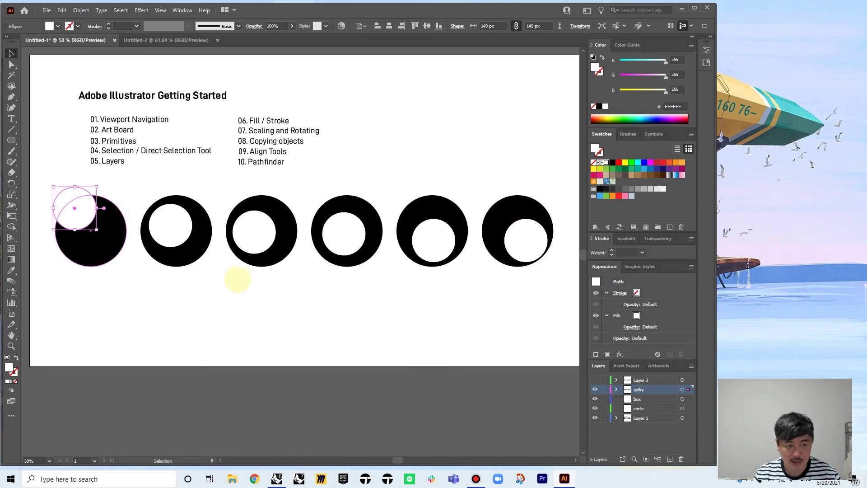
left_click(259, 323)
left_click_drag(530, 240, 540, 244)
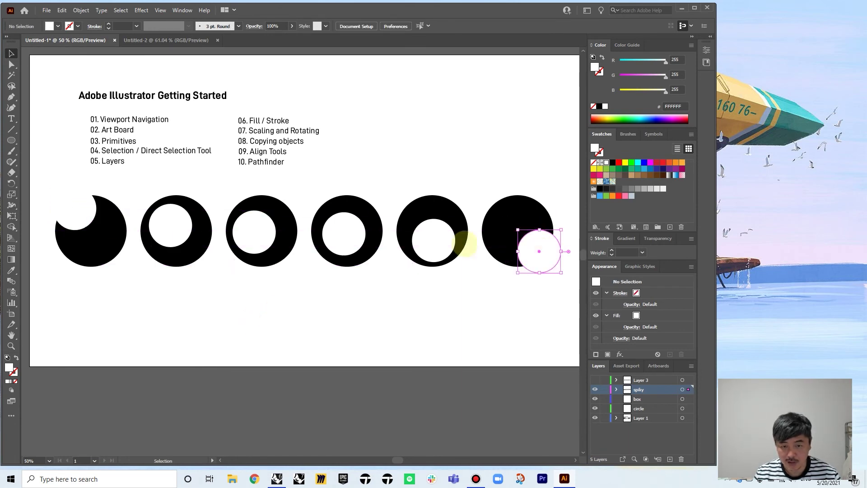
left_click(434, 303)
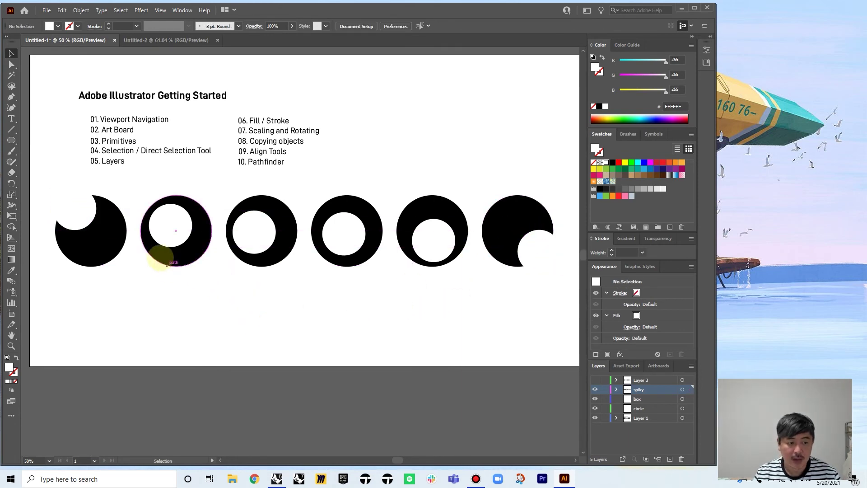
Select all six white circles and distribute them evenly by their centers, both horizontally and vertically.
left_click(74, 207)
left_click(169, 222, "shift")
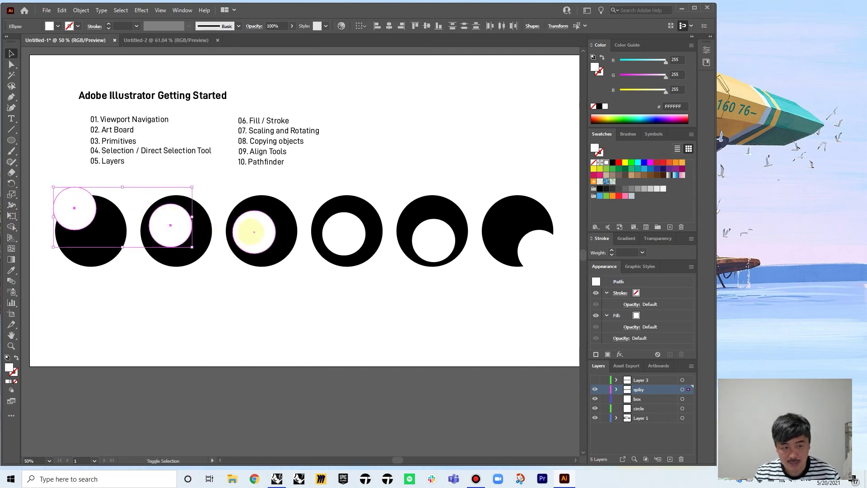
left_click(253, 233, "shift")
left_click(341, 232, "shift")
left_click(433, 239, "shift")
left_click(537, 247, "shift")
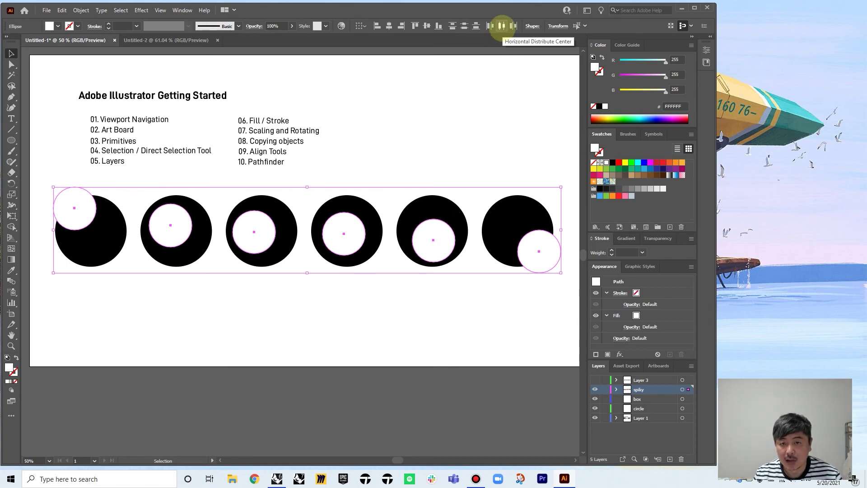
left_click(501, 25)
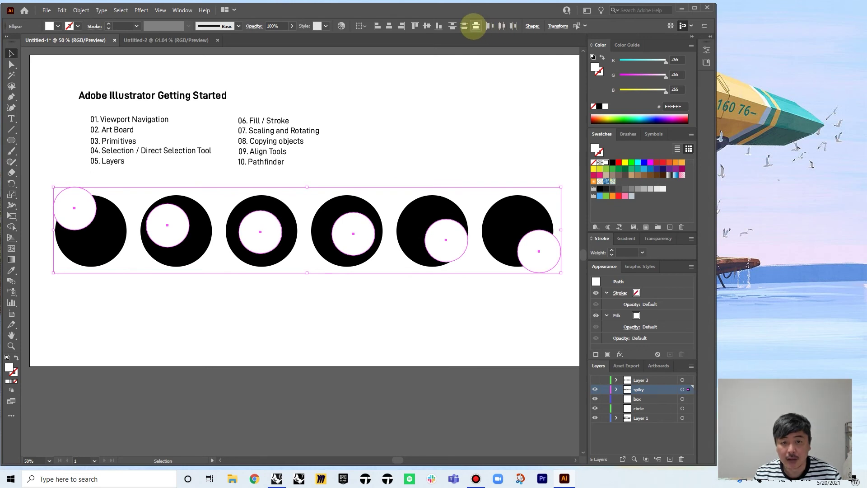
left_click(464, 26)
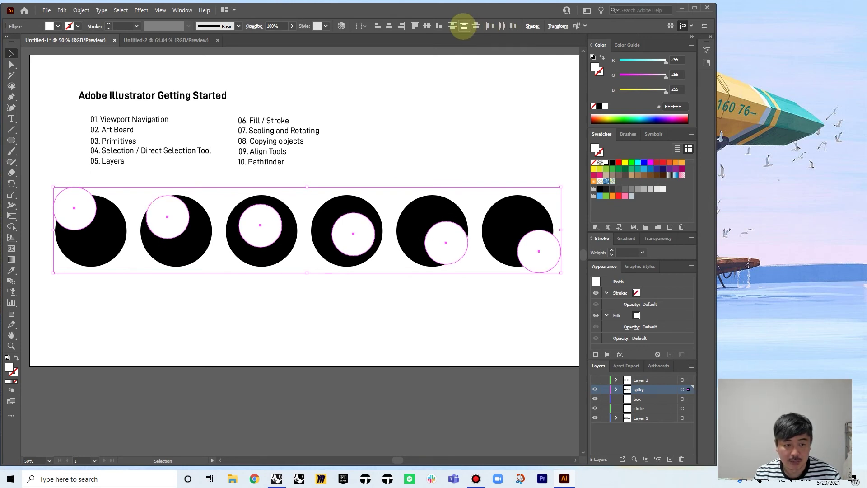
Deselect the white circles and examine the spacing and overlaps of the moon shapes along the row.
left_click(426, 304)
scroll(424, 305, "down", 1, "alt")
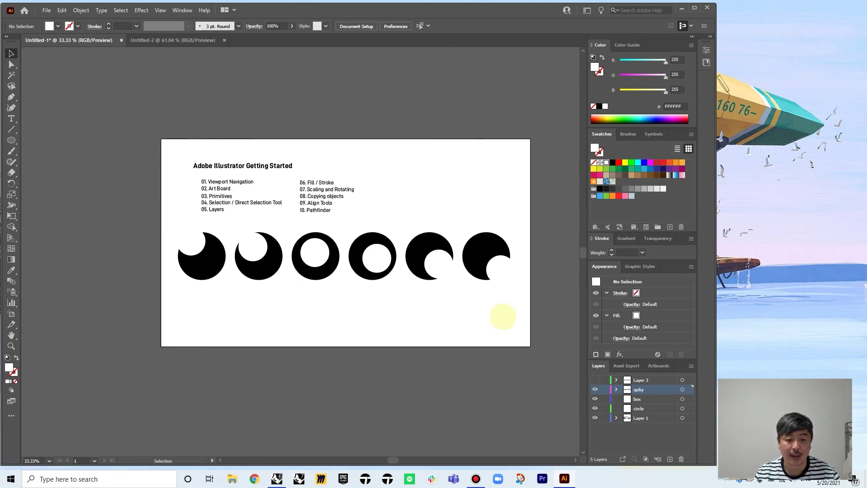
scroll(421, 289, "up", 1)
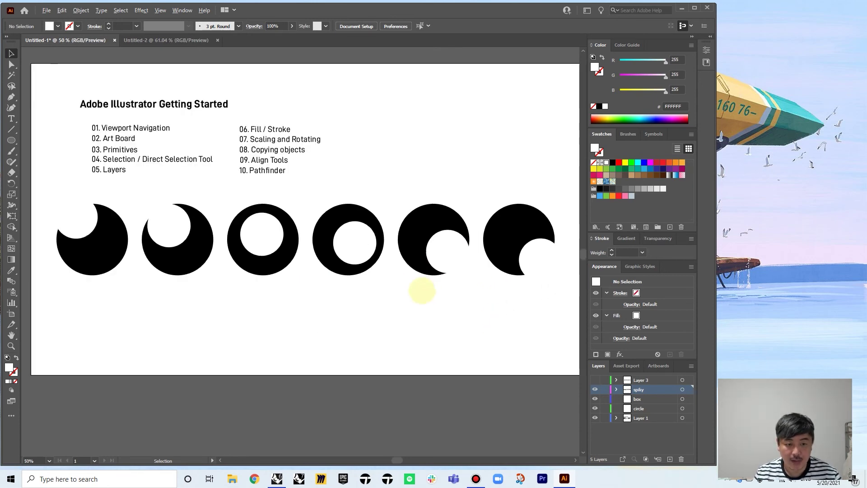
scroll(484, 251, "down", 2)
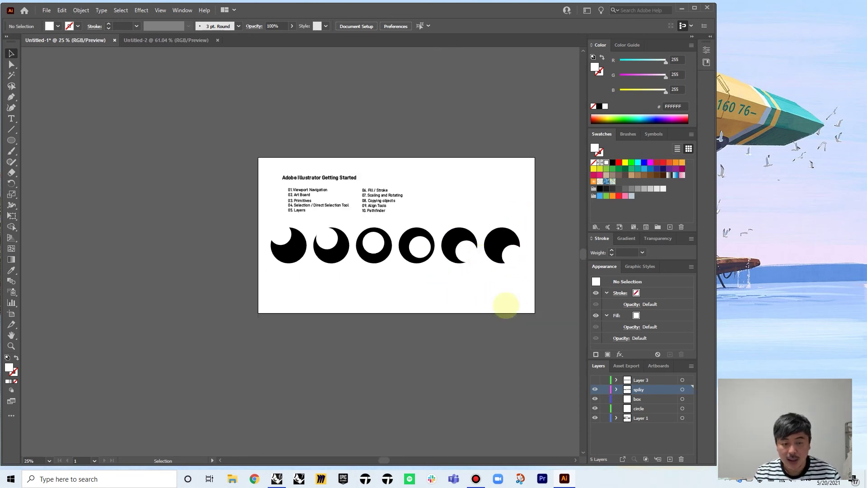
left_click_drag(528, 265, 467, 232)
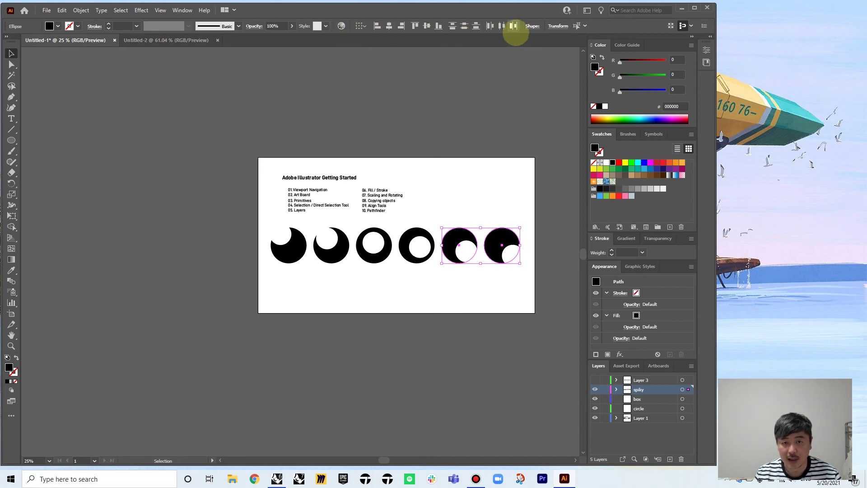
left_click(477, 307)
scroll(478, 307, "up", 1)
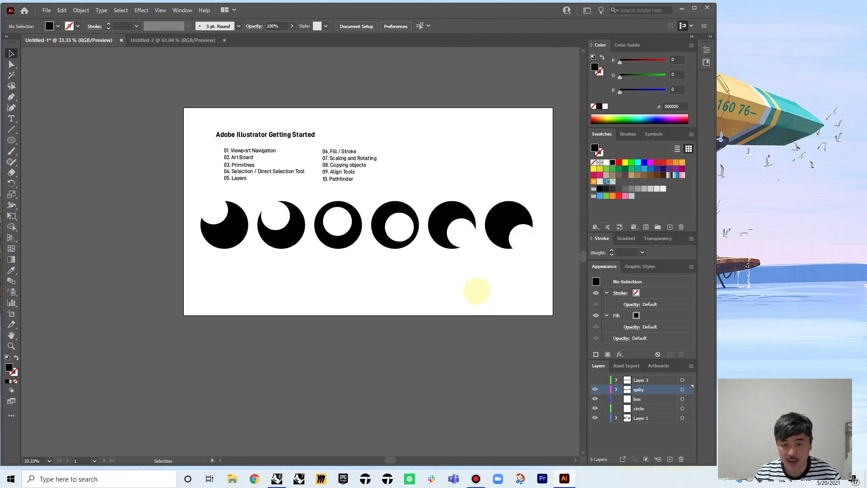
scroll(478, 290, "up", 1)
scroll(497, 287, "down", 1)
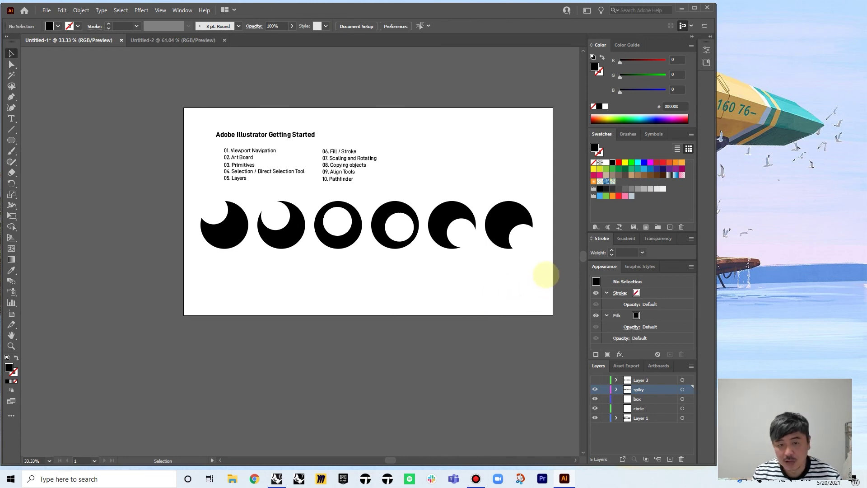
Select all the black and white circles and split them at their overlaps with the Pathfinder Divide operation.
left_click_drag(552, 280, 176, 196)
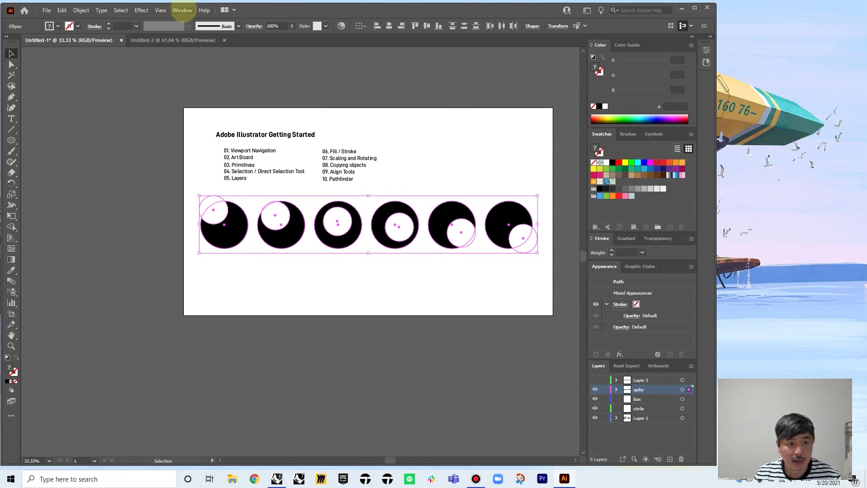
left_click(182, 10)
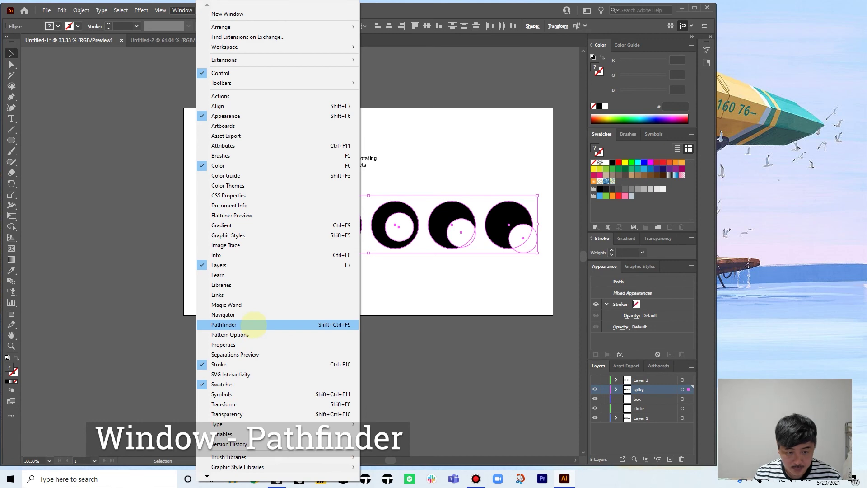
left_click(253, 324)
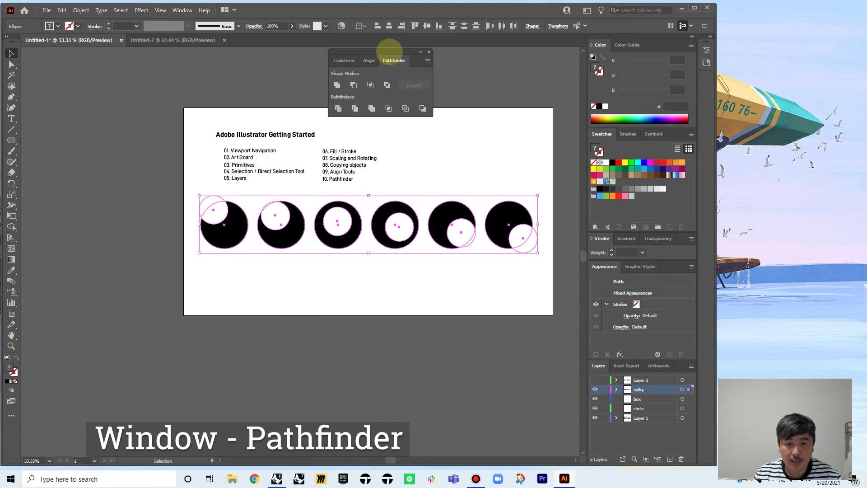
left_click_drag(404, 50, 549, 49)
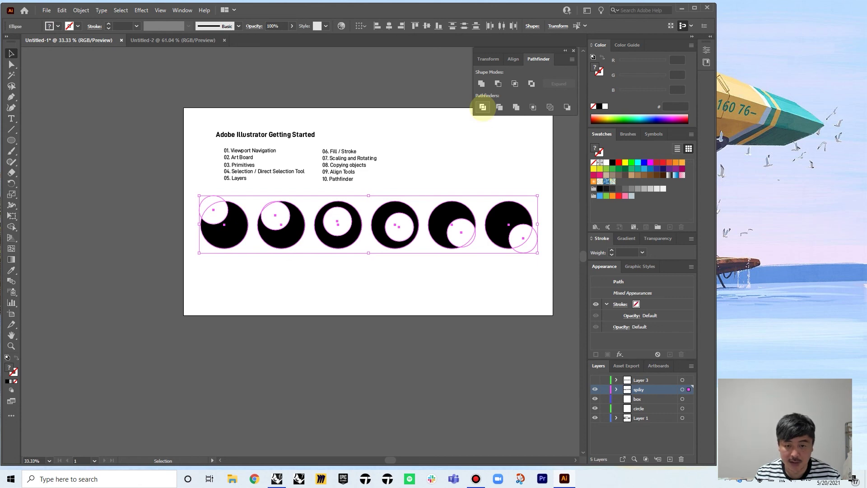
left_click(482, 107)
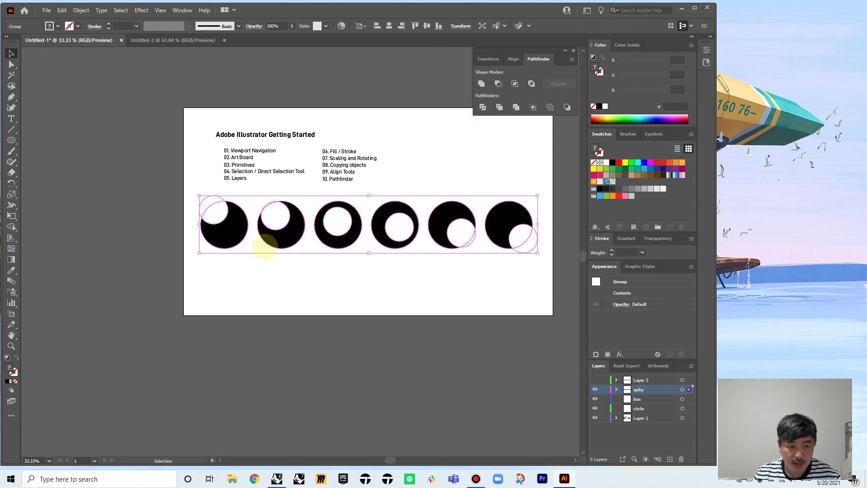
Ungroup the divided circles into separate pieces.
scroll(221, 210, "up", 2)
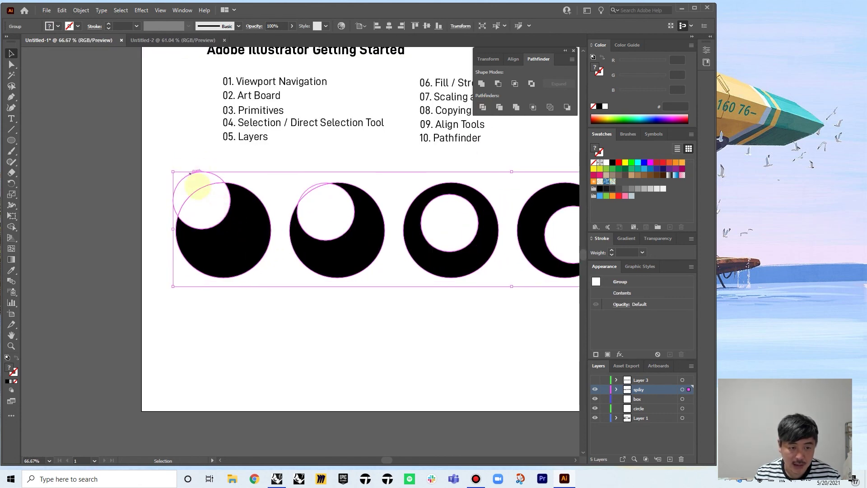
left_click(183, 159)
left_click(197, 190)
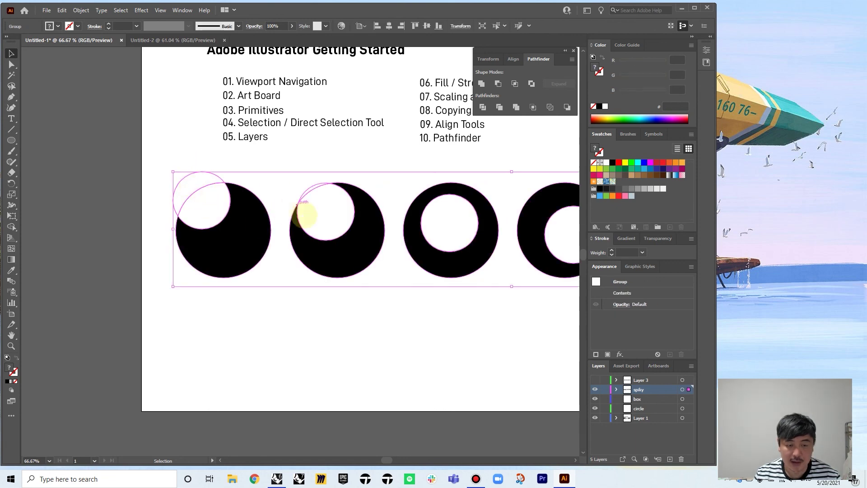
scroll(379, 289, "down", 2)
left_click_drag(497, 326, 346, 313)
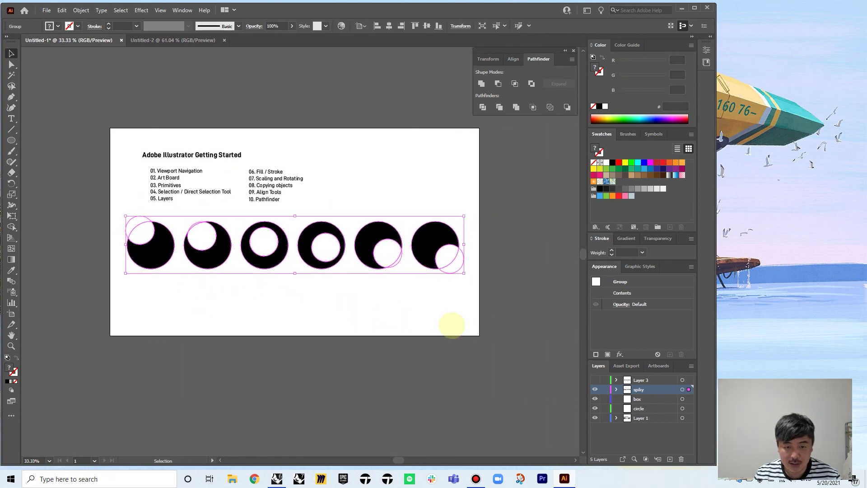
left_click(491, 314)
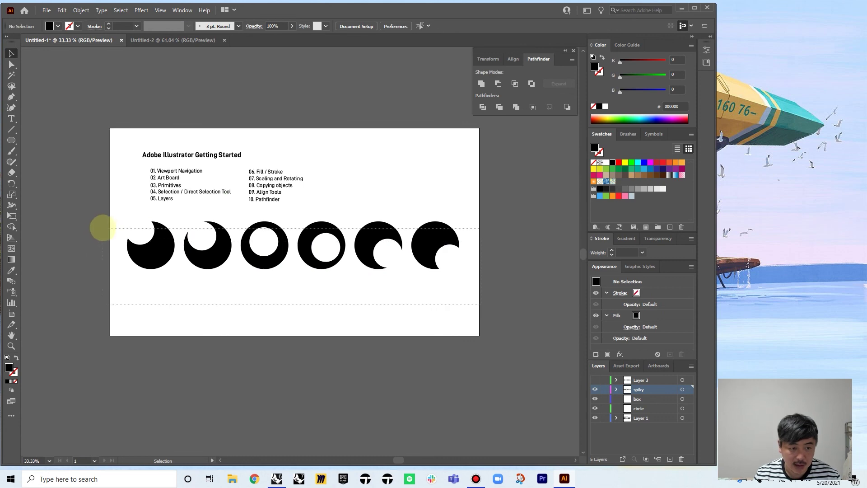
left_click(143, 235)
right_click(142, 232)
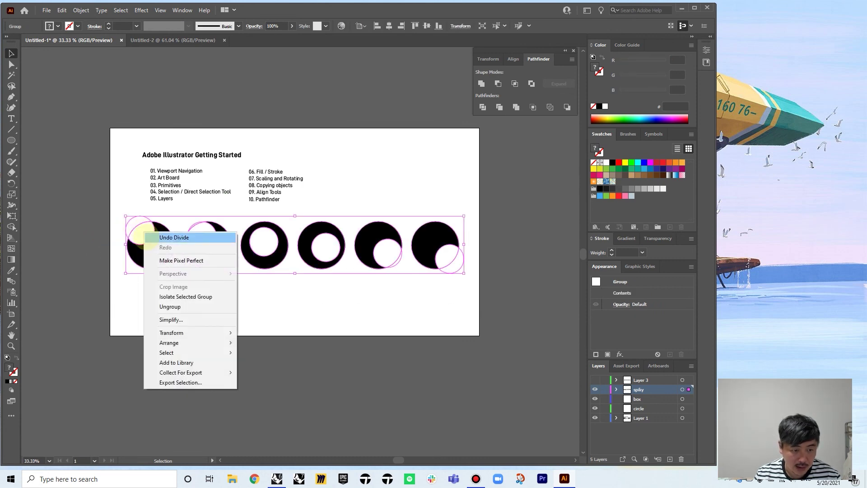
left_click(170, 306)
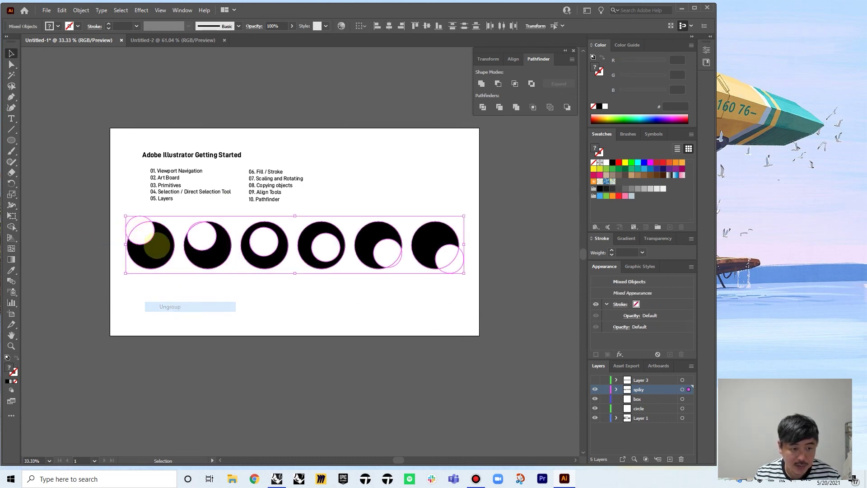
Try to move the first black crescent on its own, straight down below the row.
right_click(142, 233)
left_click(269, 330)
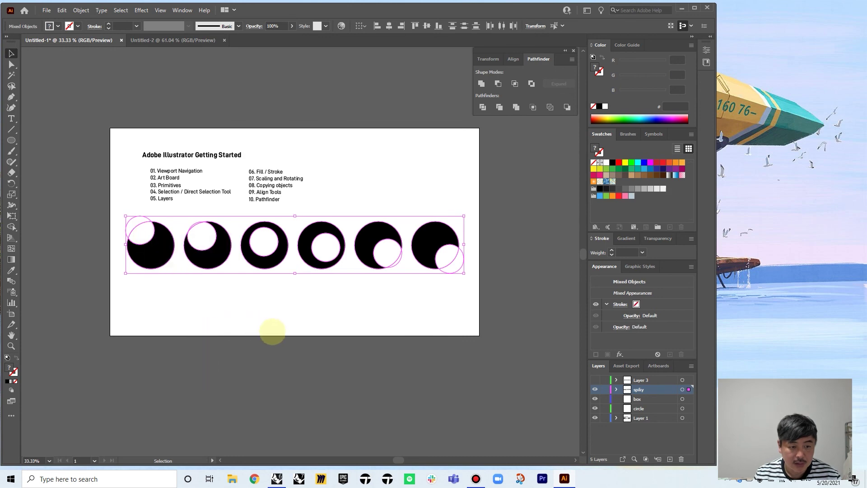
left_click(272, 331)
left_click(151, 264)
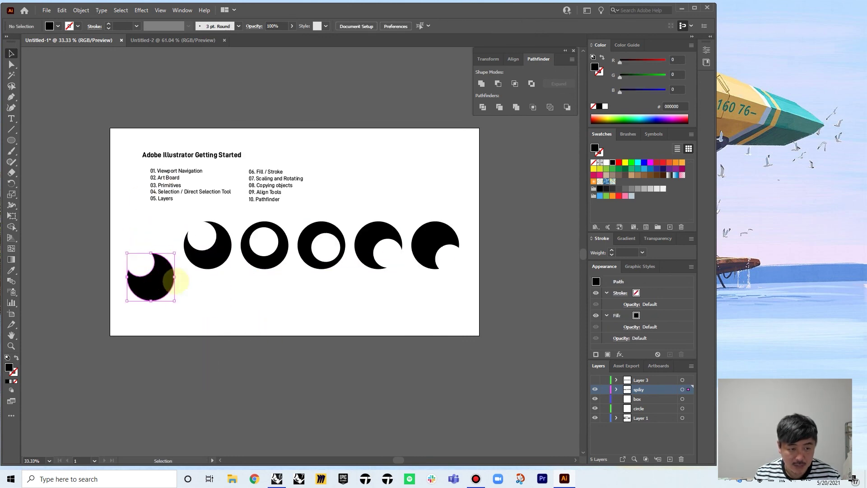
scroll(119, 213, "up", 2)
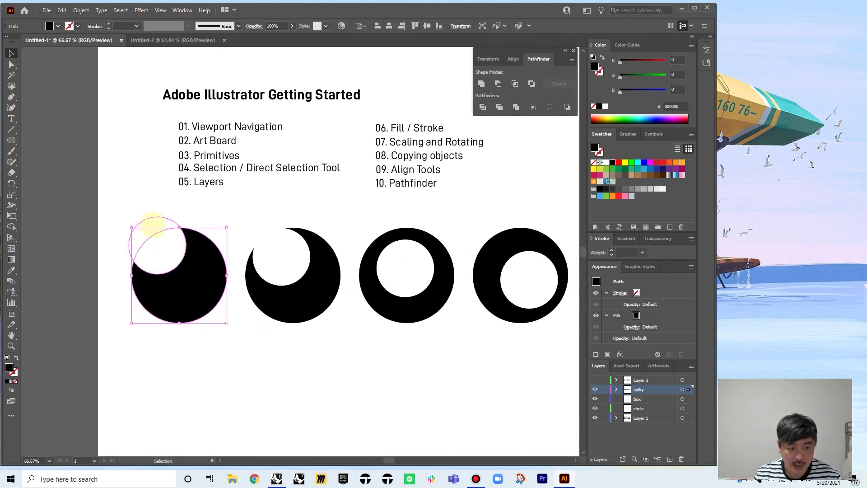
Delete the white pieces cut from the black circles, working along the row from the first circle.
left_click(163, 203)
left_click_drag(154, 241, 163, 238)
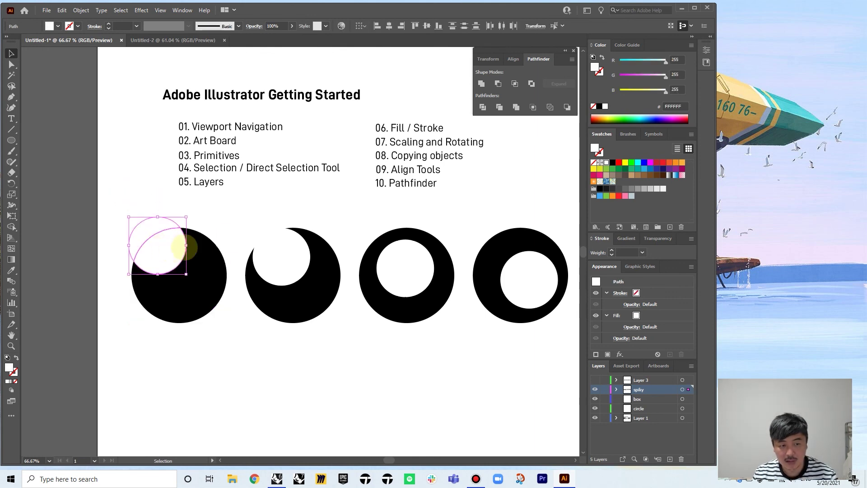
left_click(278, 242)
key("Delete")
left_click_drag(260, 211, 267, 244)
key("Delete")
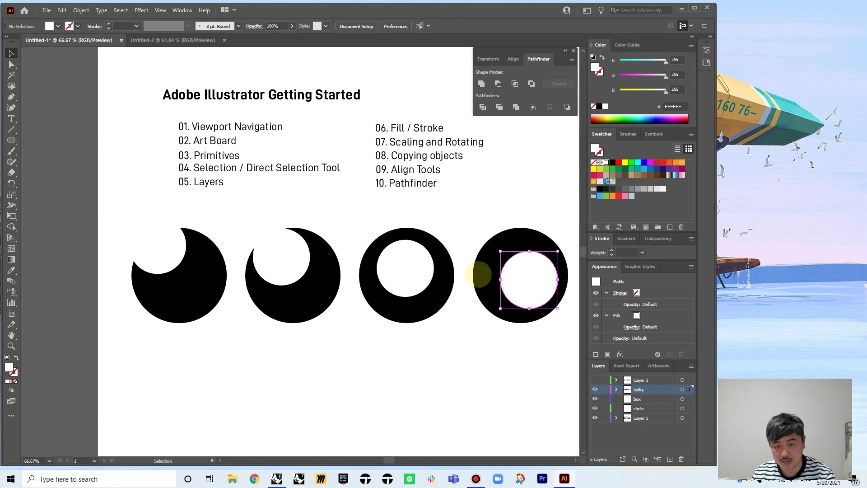
left_click_drag(507, 244, 276, 238)
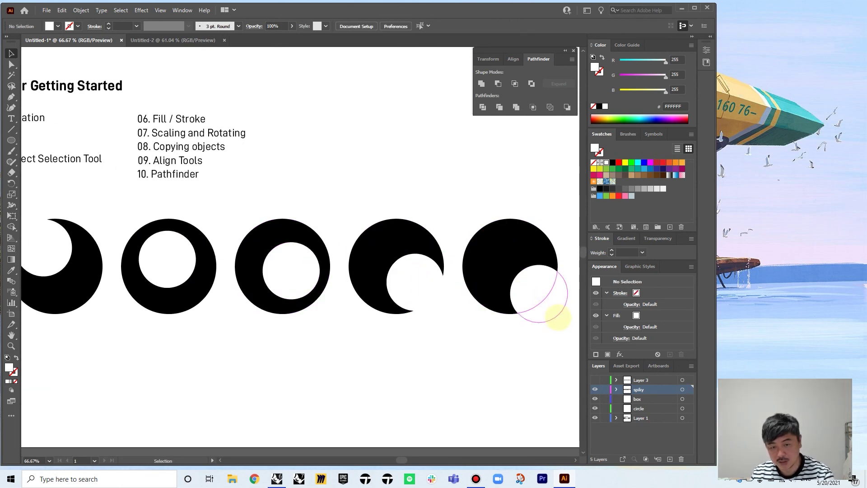
Try to move the last black crescent up out of the row, undo the move and deselect it.
left_click_drag(519, 251, 525, 234)
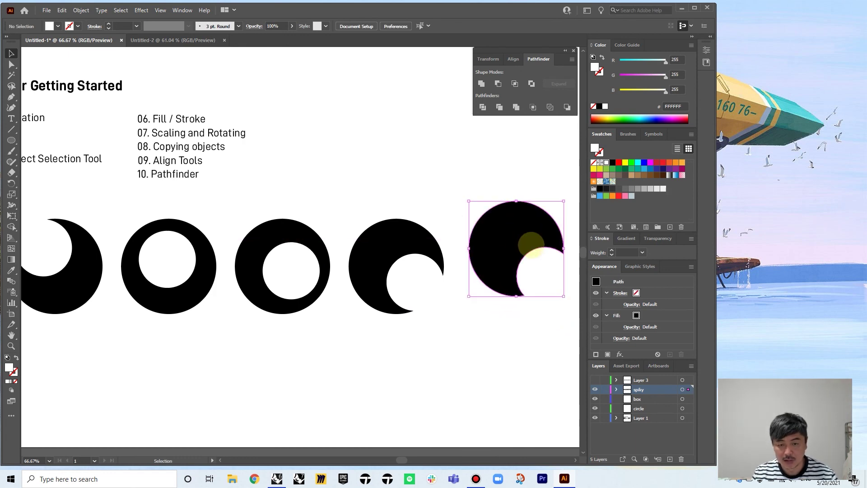
key("ctrl+z")
left_click(459, 182)
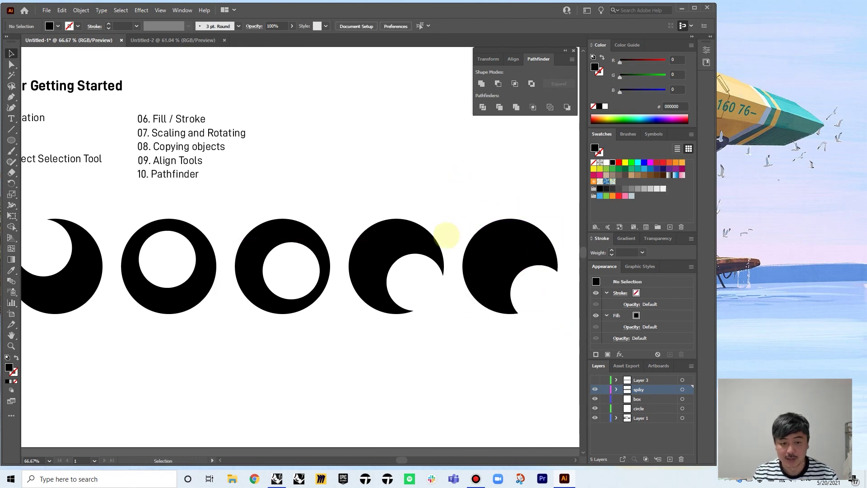
Maximize the Illustrator window and move the floating Pathfinder panel clear of the artboard.
scroll(408, 269, "down", 2)
left_click_drag(291, 247, 319, 240)
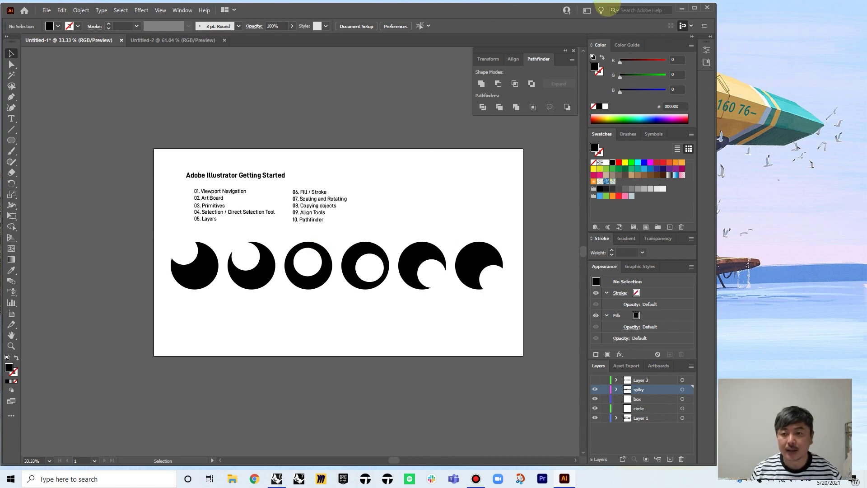
left_click(694, 8)
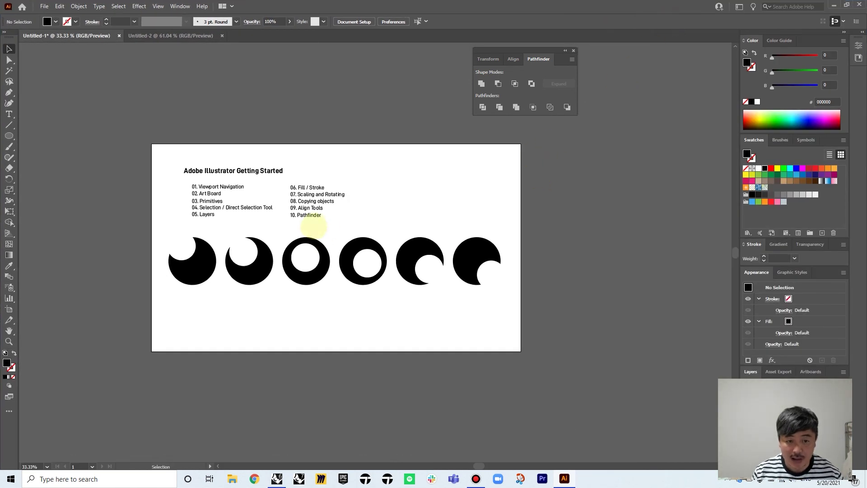
left_click_drag(316, 238, 375, 226)
scroll(407, 228, "down", 1)
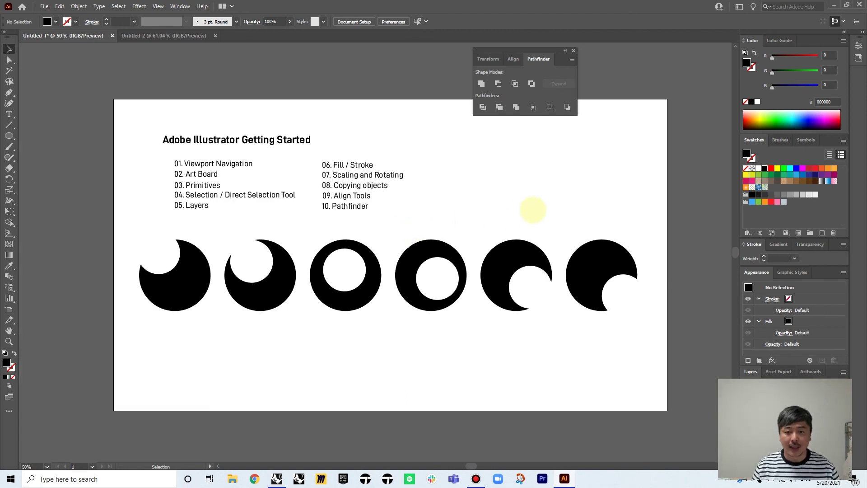
left_click_drag(507, 51, 657, 35)
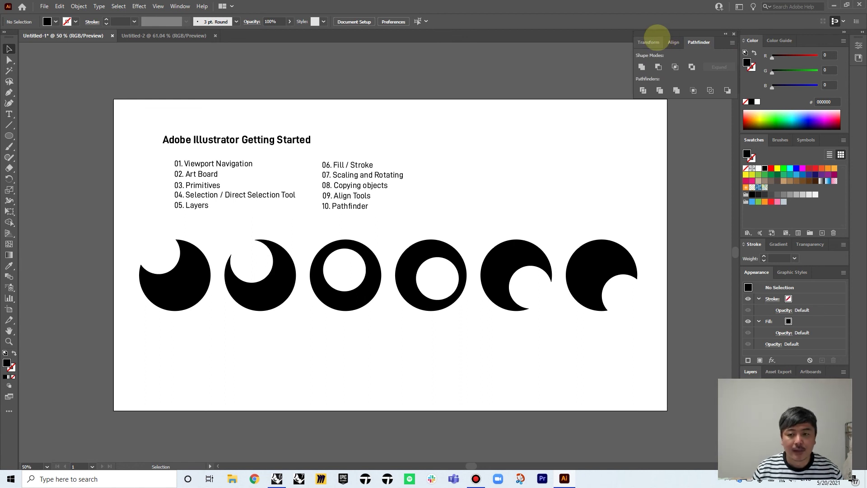